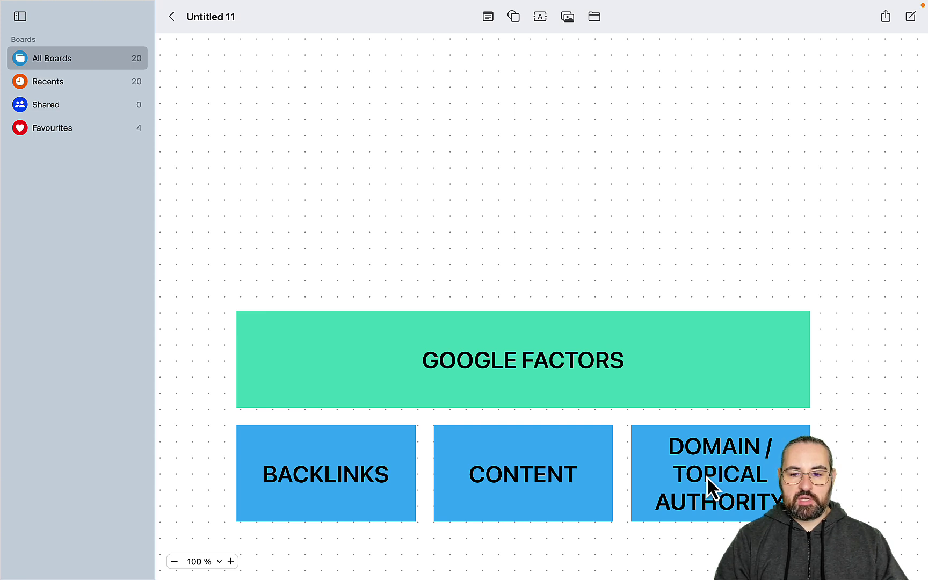
Scroll the Freeform board below GOOGLE FACTORS to show the UX and E-EAT bullet lists
{"action": "scroll", "coordinate": [707, 476], "scroll_direction": "down", "scroll_amount": 5}
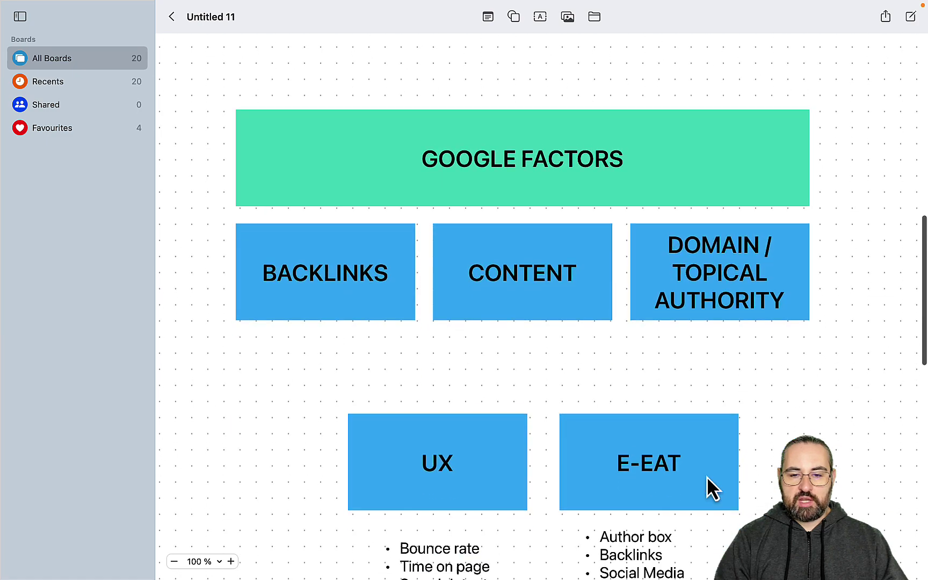
{"action": "scroll", "coordinate": [707, 477], "scroll_direction": "down", "scroll_amount": 8}
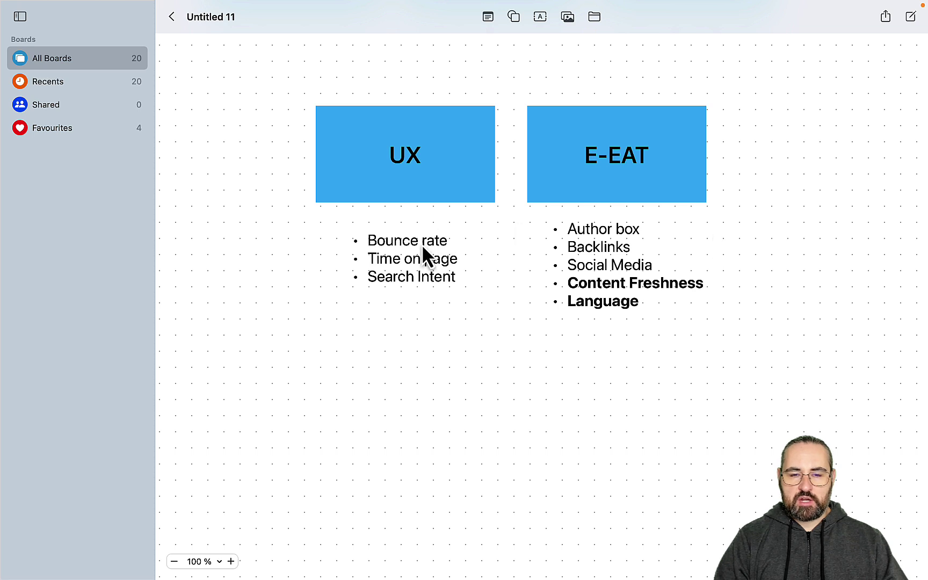
Nudge the UX bullet list a few pixels up and left so it aligns under the UX box
{"action": "left_click", "coordinate": [404, 241]}
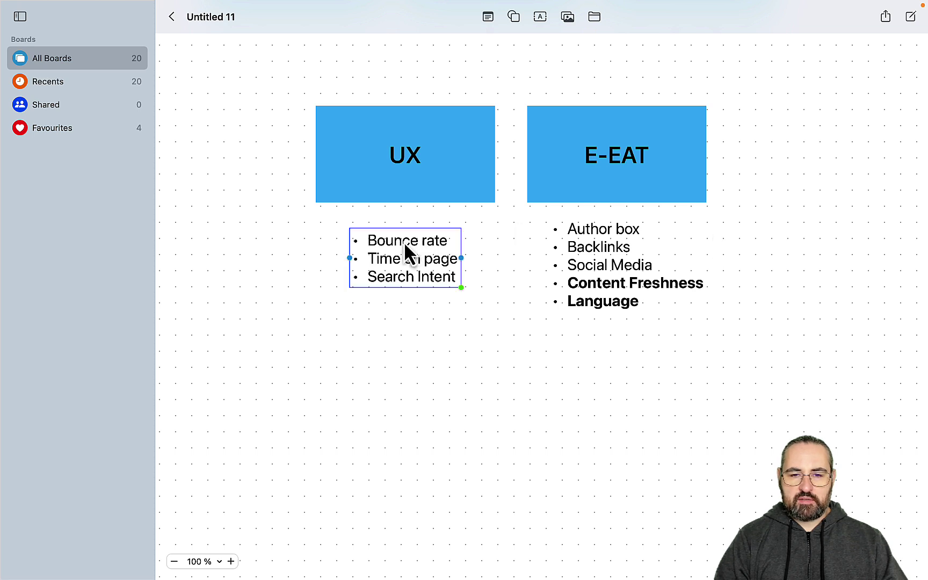
{"action": "left_click", "coordinate": [404, 225]}
{"action": "left_click", "coordinate": [401, 244]}
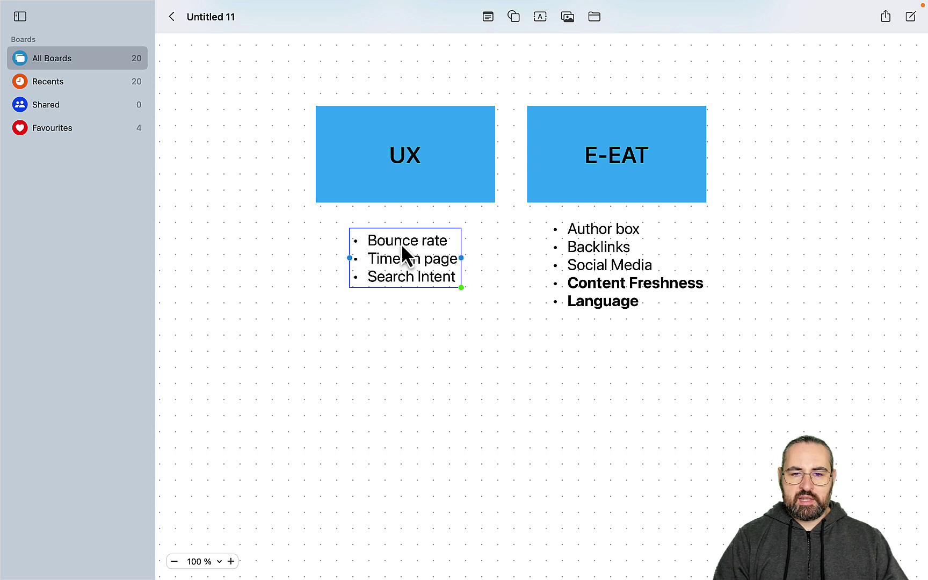
{"action": "left_click_drag", "start_coordinate": [401, 244], "coordinate": [396, 235]}
{"action": "left_click", "coordinate": [453, 346]}
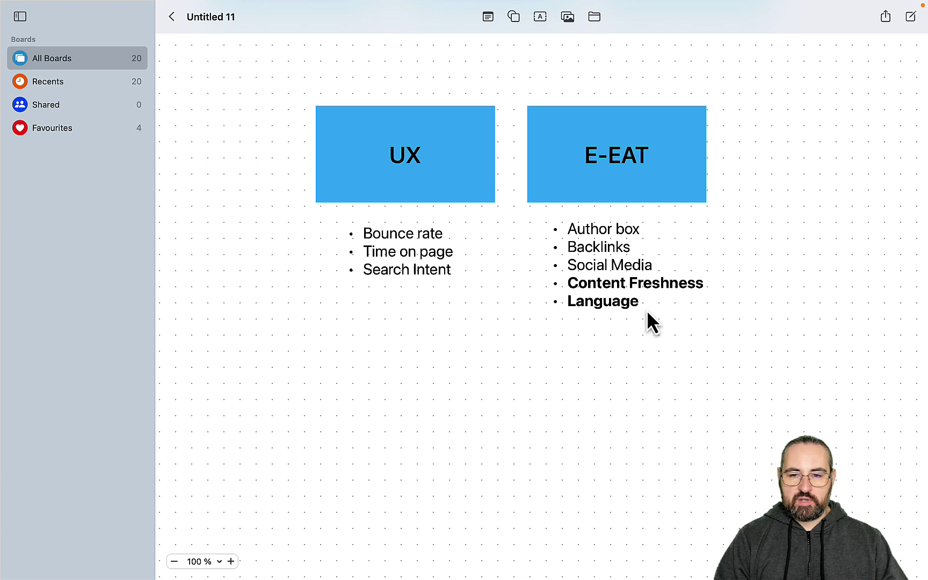
Bring up the browser on the 'Updating Old Content' article tab
{"action": "mouse_move", "coordinate": [456, 577]}
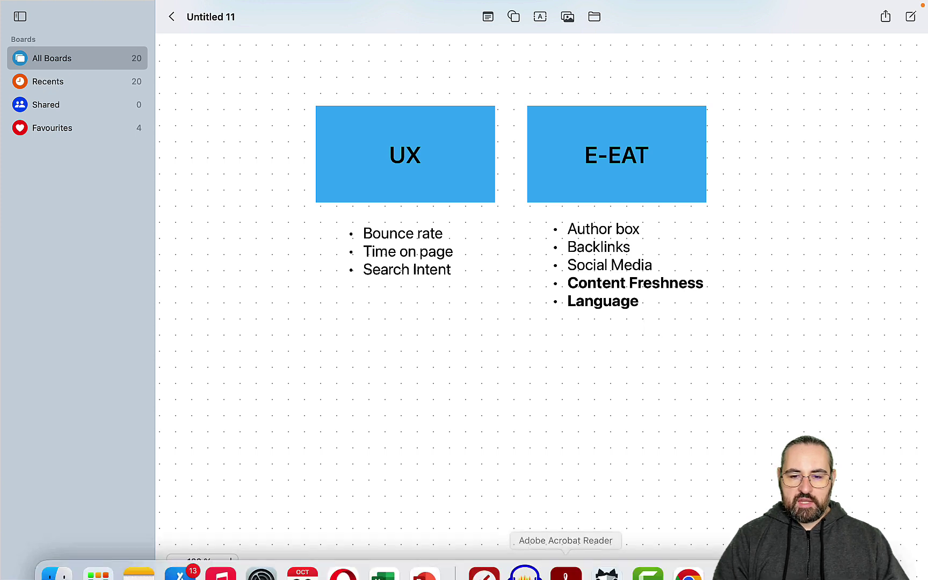
{"action": "left_click", "coordinate": [358, 574]}
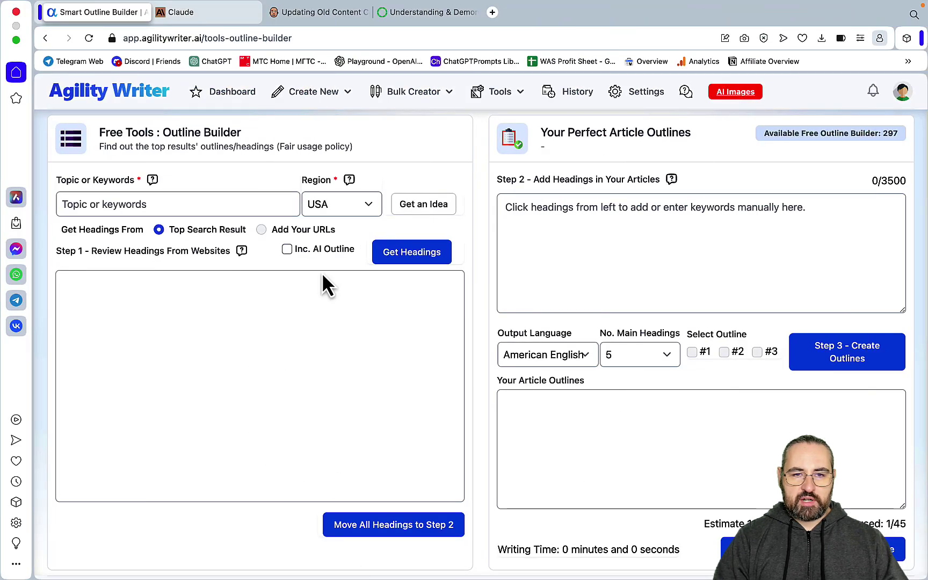
{"action": "left_click", "coordinate": [313, 17]}
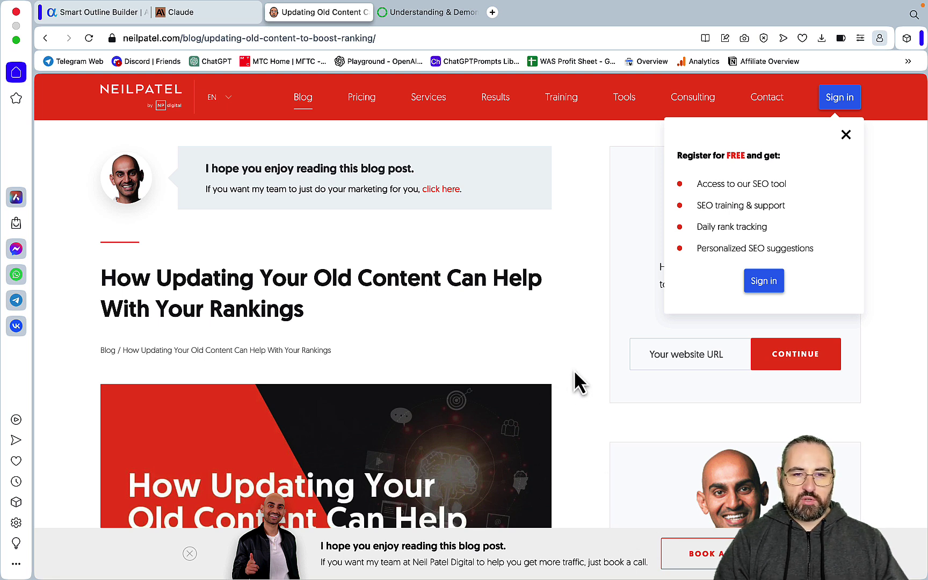
Skim the Neil Patel article down to its Conclusion section
{"action": "scroll", "coordinate": [585, 377], "scroll_direction": "down", "scroll_amount": 20}
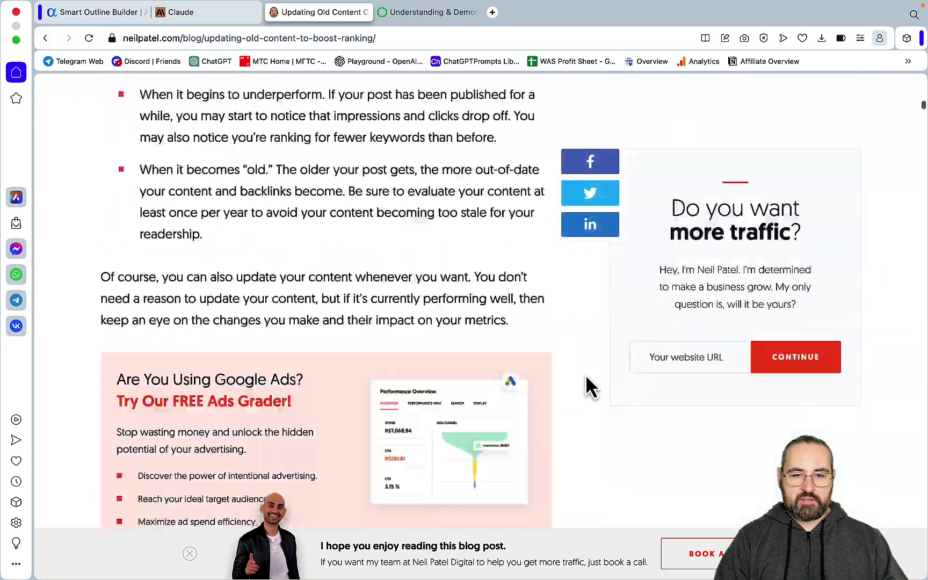
{"action": "scroll", "coordinate": [586, 379], "scroll_direction": "down", "scroll_amount": 20}
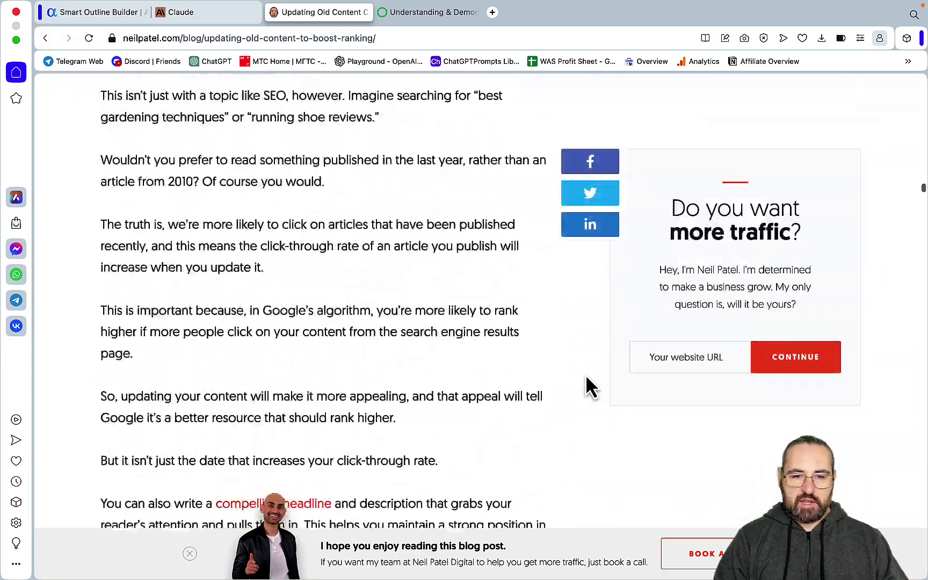
{"action": "scroll", "coordinate": [586, 378], "scroll_direction": "down", "scroll_amount": 20}
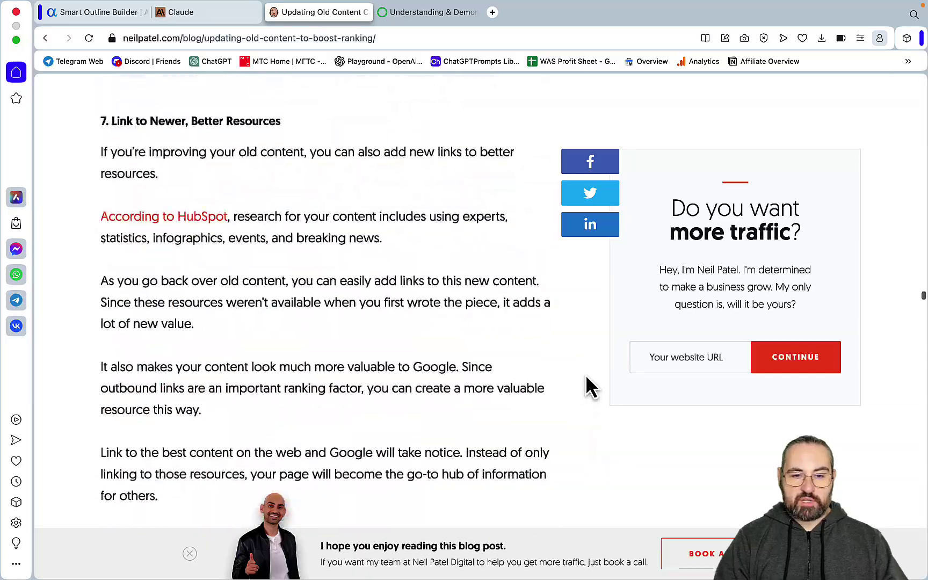
{"action": "scroll", "coordinate": [586, 385], "scroll_direction": "down", "scroll_amount": 20}
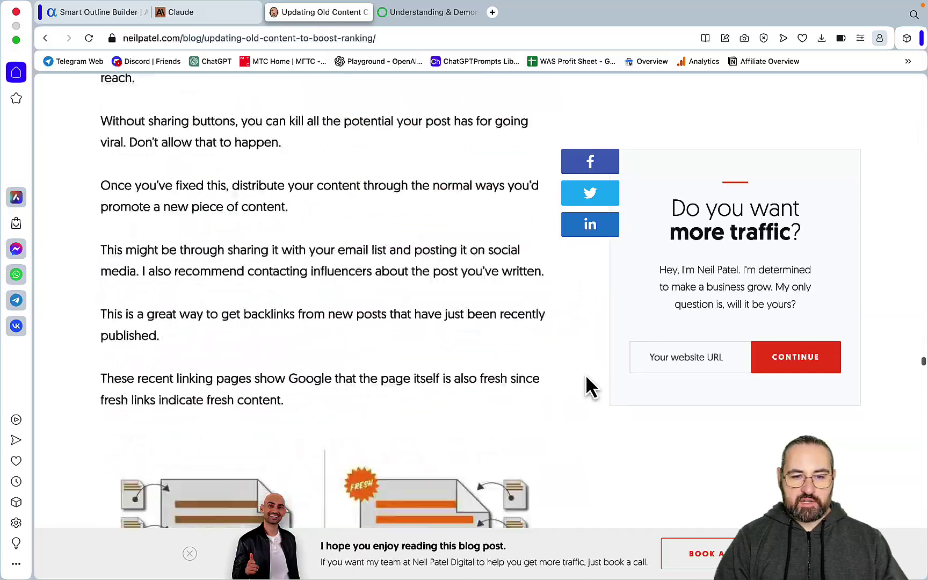
{"action": "scroll", "coordinate": [585, 374], "scroll_direction": "down", "scroll_amount": 20}
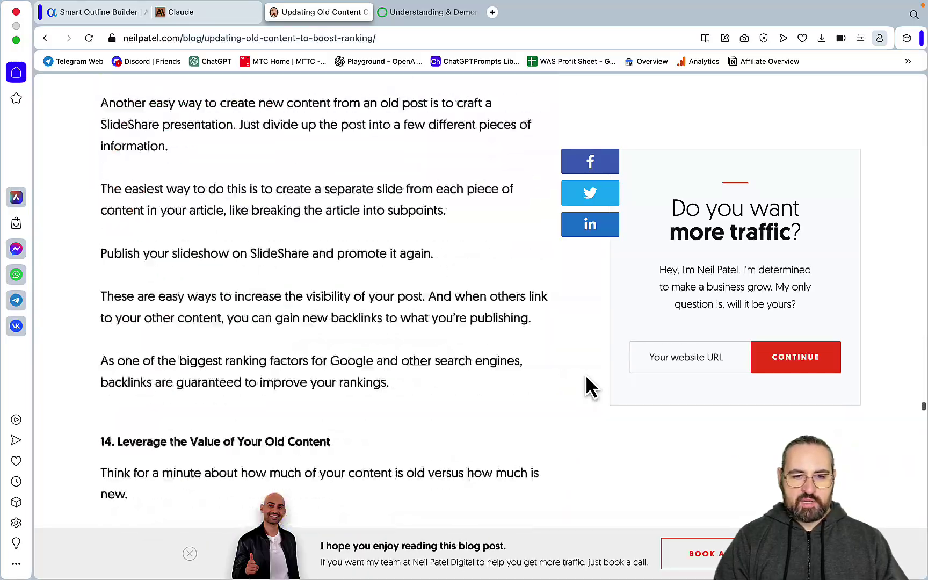
{"action": "scroll", "coordinate": [589, 387], "scroll_direction": "down", "scroll_amount": 20}
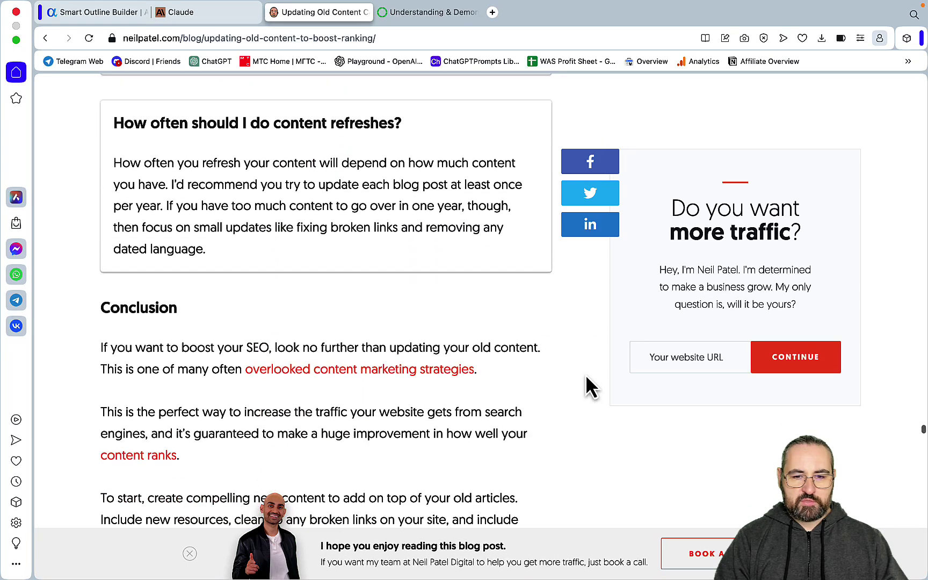
{"action": "scroll", "coordinate": [586, 386], "scroll_direction": "down", "scroll_amount": 3}
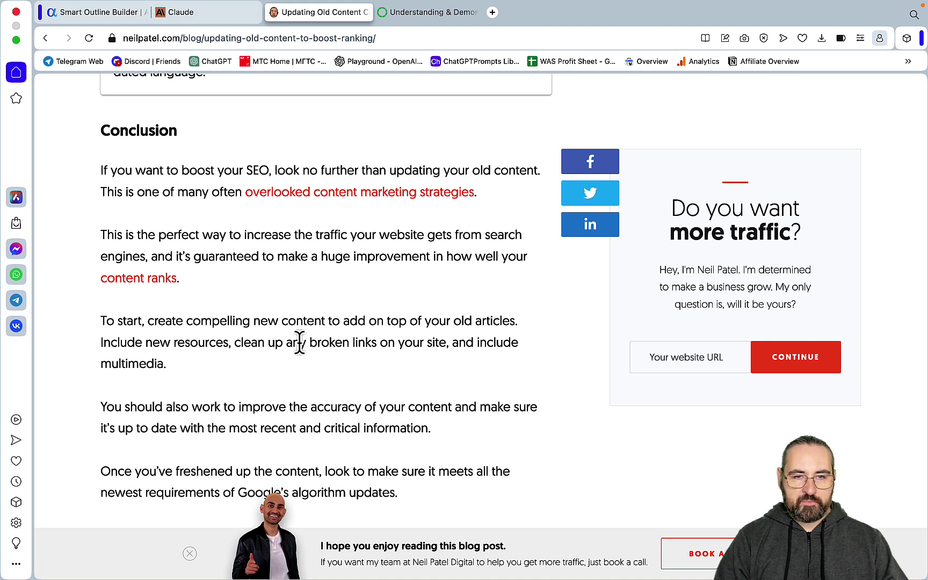
Open the Backlinko E-E-A-T guide and skim it, ending at 'Is E-E-A-T A Ranking Factor?'
{"action": "left_click", "coordinate": [394, 10]}
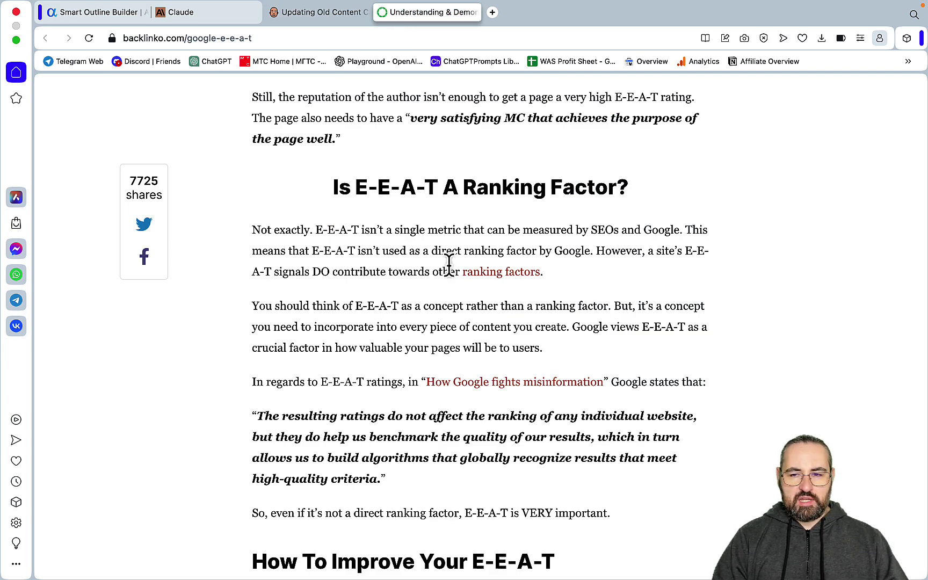
{"action": "scroll", "coordinate": [451, 263], "scroll_direction": "up", "scroll_amount": 10}
{"action": "scroll", "coordinate": [922, 376], "scroll_direction": "up", "scroll_amount": 5}
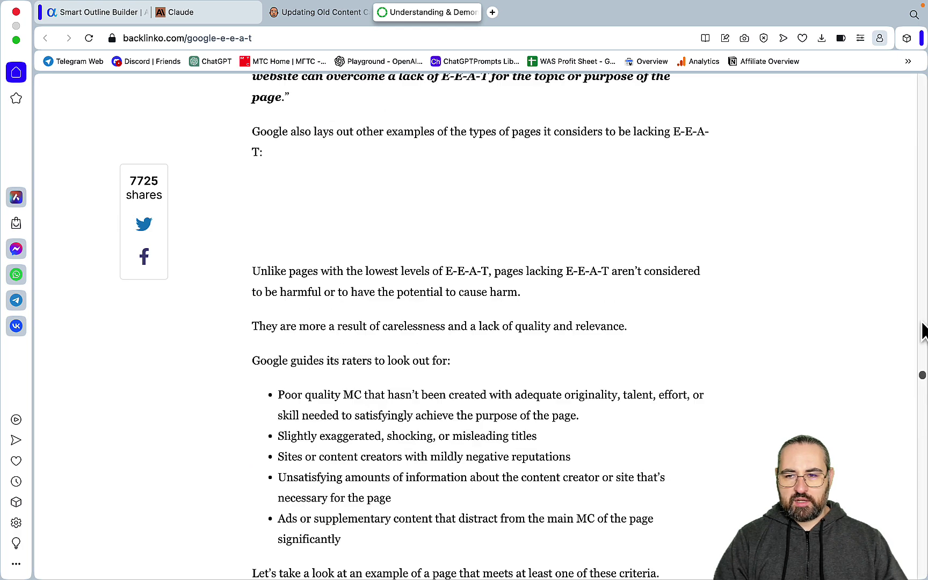
{"action": "left_click_drag", "start_coordinate": [924, 330], "coordinate": [924, 81]}
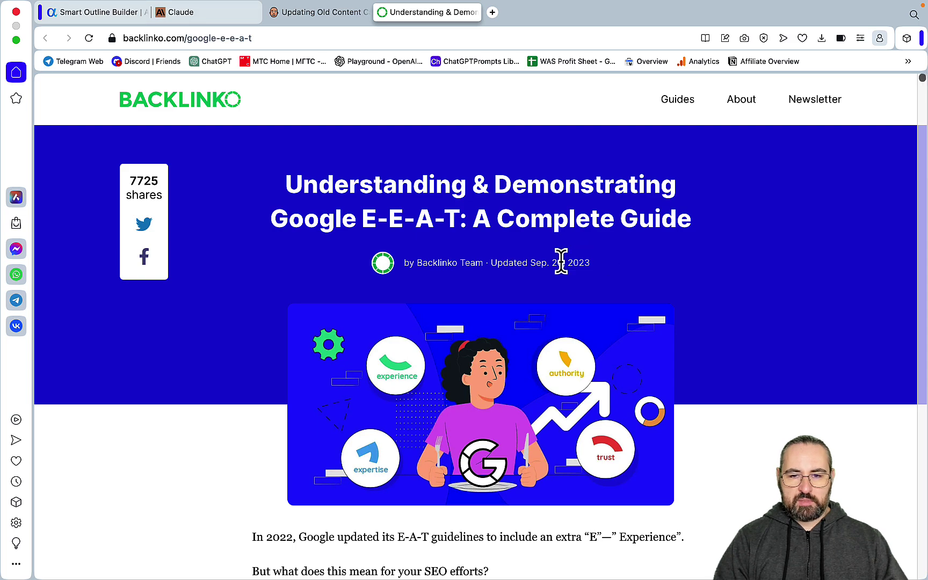
{"action": "left_click_drag", "start_coordinate": [923, 80], "coordinate": [899, 452]}
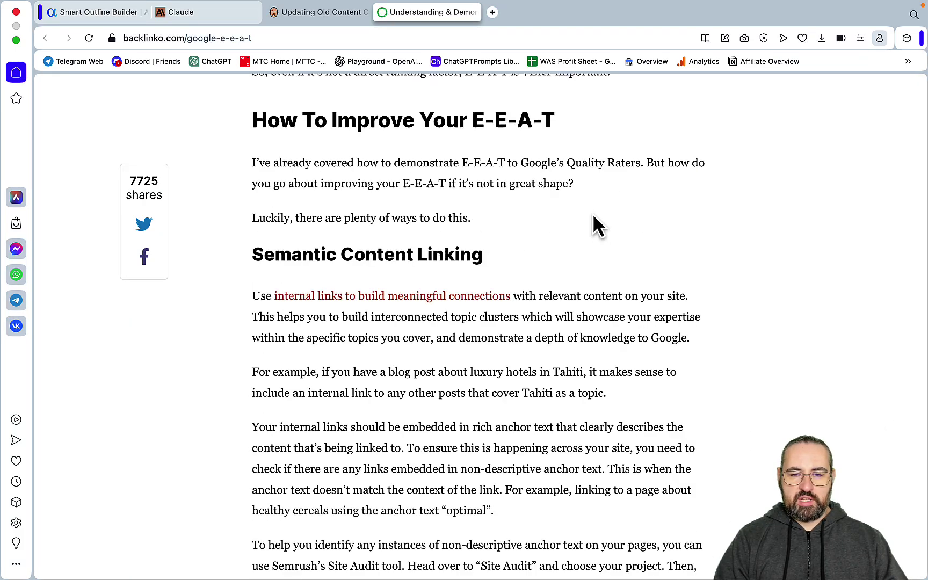
{"action": "scroll", "coordinate": [656, 290], "scroll_direction": "up", "scroll_amount": 8}
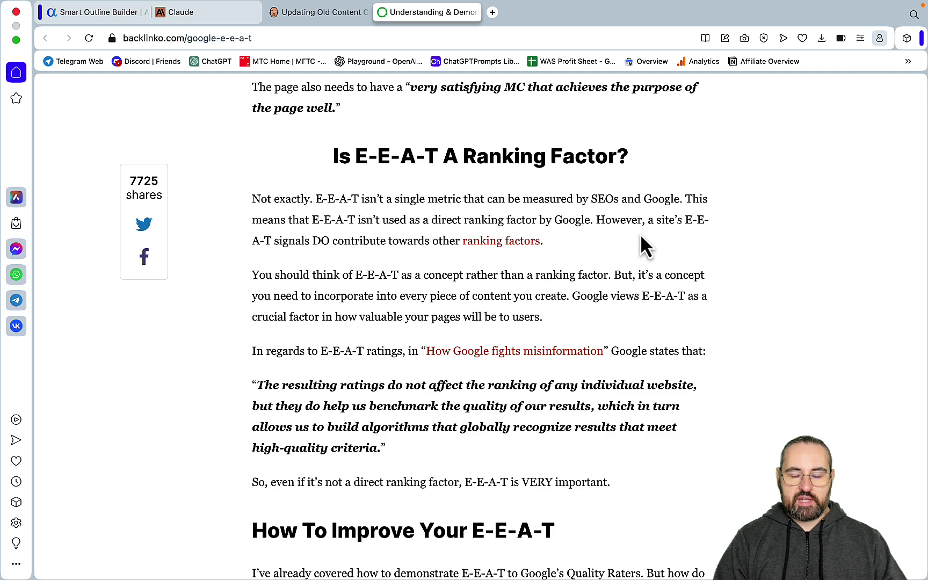
Read down the E-E-A-T improvement tips to the 'Keep Your Content Fresh' section
{"action": "scroll", "coordinate": [643, 265], "scroll_direction": "down", "scroll_amount": 6}
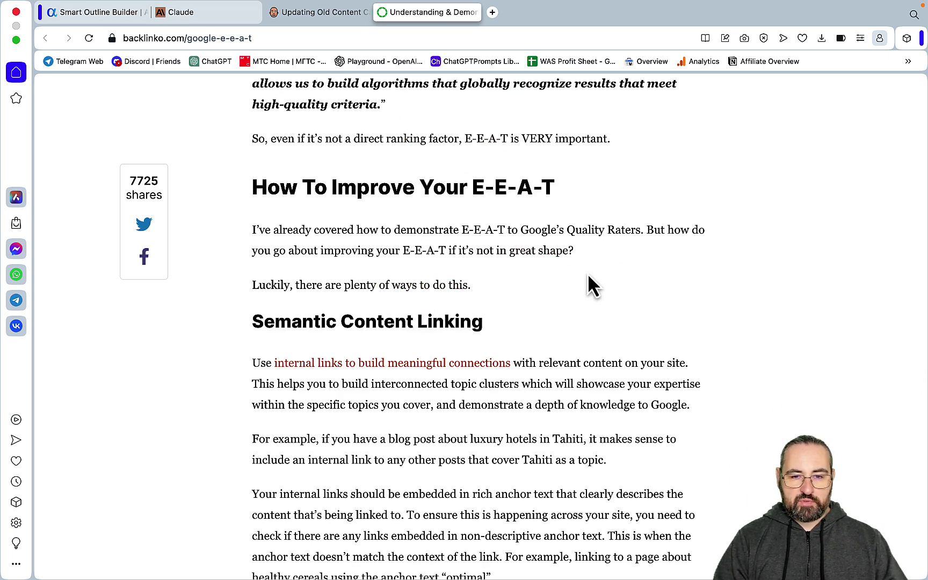
{"action": "scroll", "coordinate": [590, 285], "scroll_direction": "down", "scroll_amount": 20}
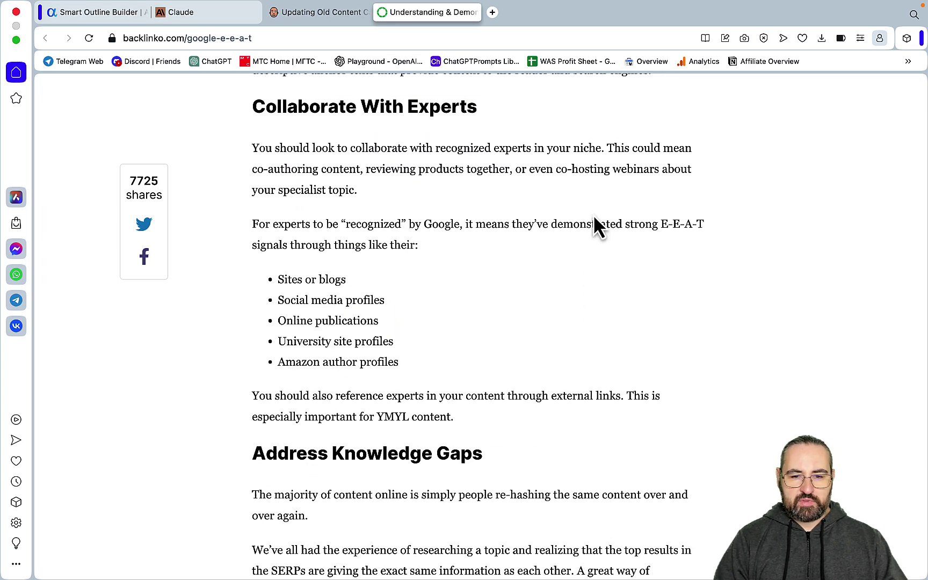
{"action": "scroll", "coordinate": [595, 224], "scroll_direction": "down", "scroll_amount": 6}
{"action": "scroll", "coordinate": [598, 226], "scroll_direction": "down", "scroll_amount": 15}
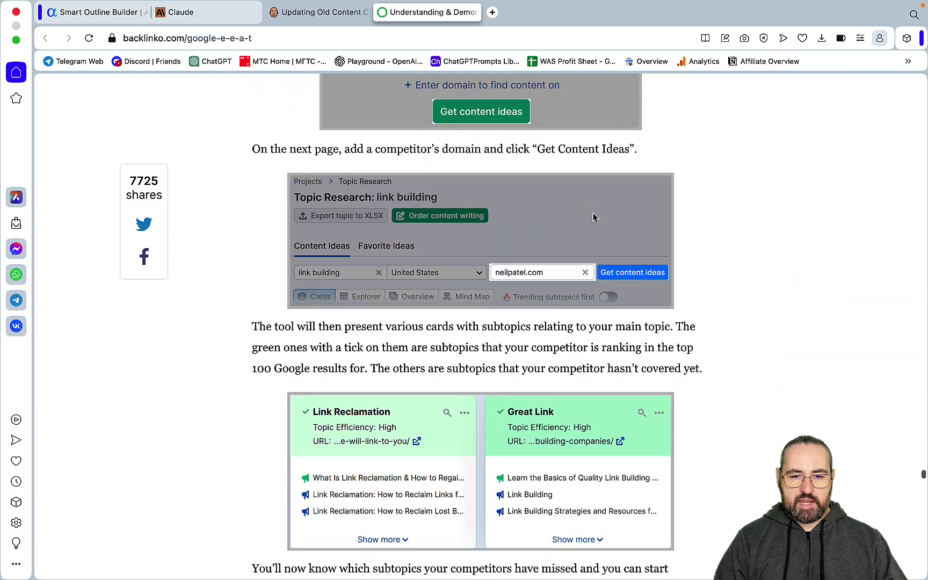
{"action": "scroll", "coordinate": [593, 213], "scroll_direction": "down", "scroll_amount": 5}
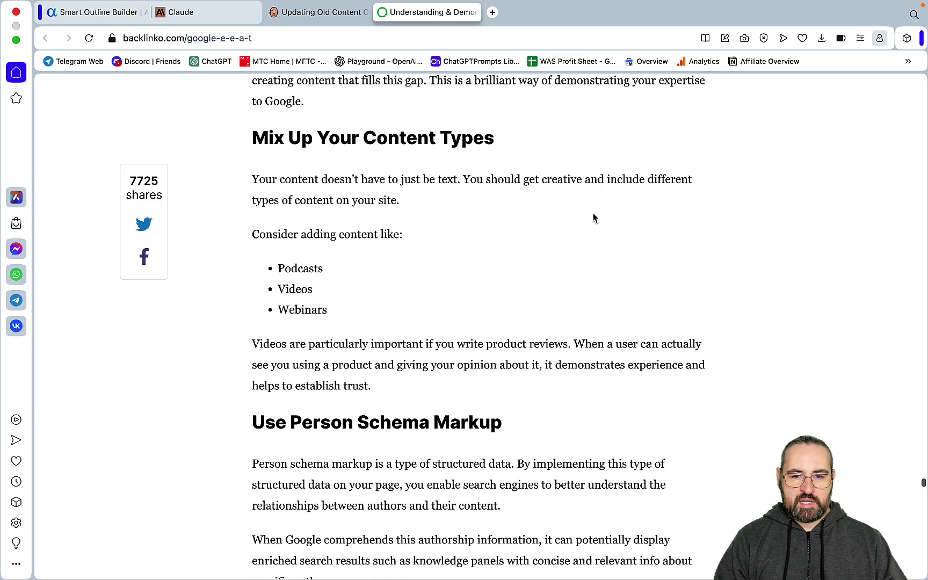
{"action": "scroll", "coordinate": [594, 216], "scroll_direction": "down", "scroll_amount": 10}
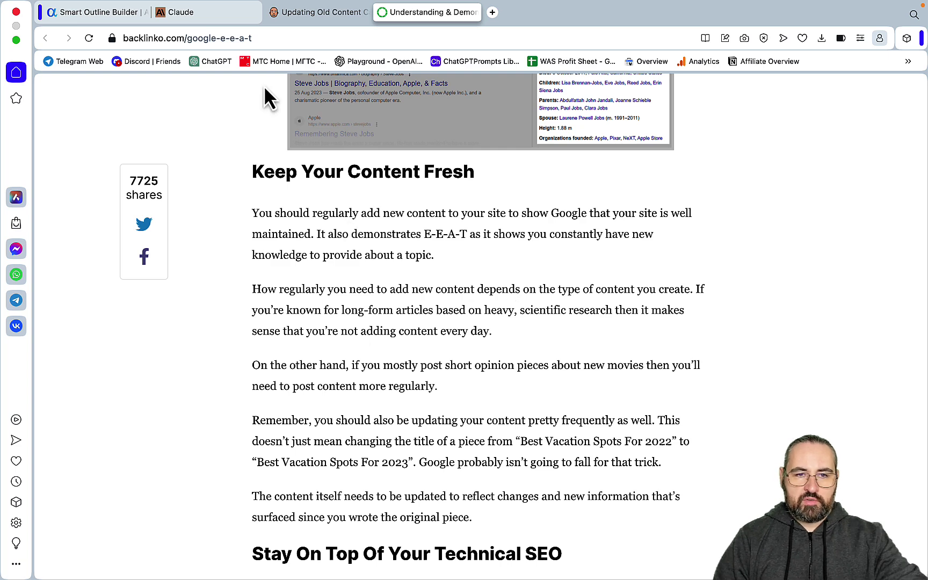
Paste the 2000-word 'How to avoid ai content detection' prompt and end its Key Takeaways line with a period
{"action": "left_click", "coordinate": [224, 13]}
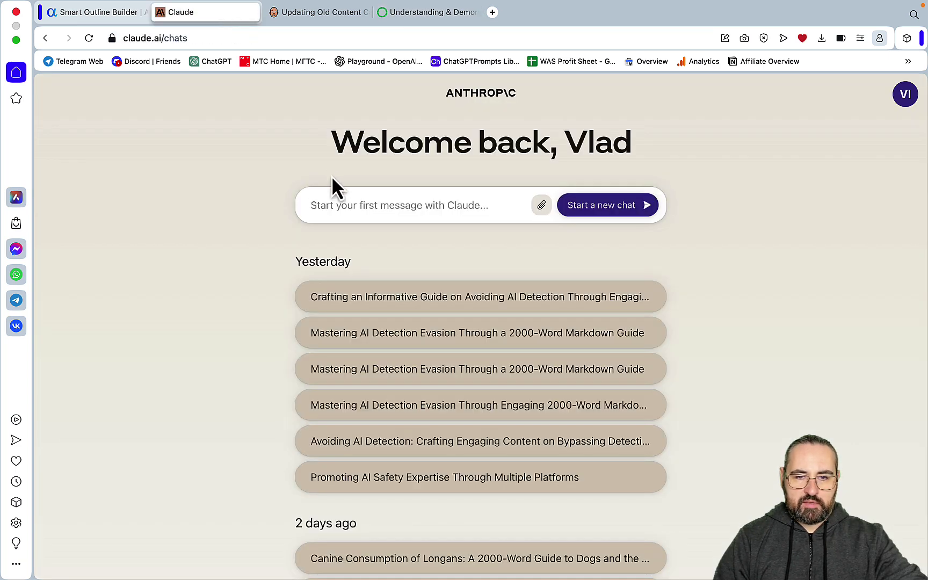
{"action": "type", "text": "Generate a 2000 word article about \"How to avoid ai content detection\" using markdown formatting, bolded words, lists and quotes. Include at least 2 tables. Make sure to write content that is informative, engaging, and relevant to the topic of the article. Make sure the content is well-written and easy to read. Structure your content in a logical way and use short paragraphs, bolded words, lists and tables and quotes. Write from the perspective of Vlad Ivanov, the owner of the WordsAtScale YT channel. I have been an authority on AI Detection since the inception of ChatGPT with numerous YT videos / blog posts going viral. Precede the introduction with a Key Takeaways section"}
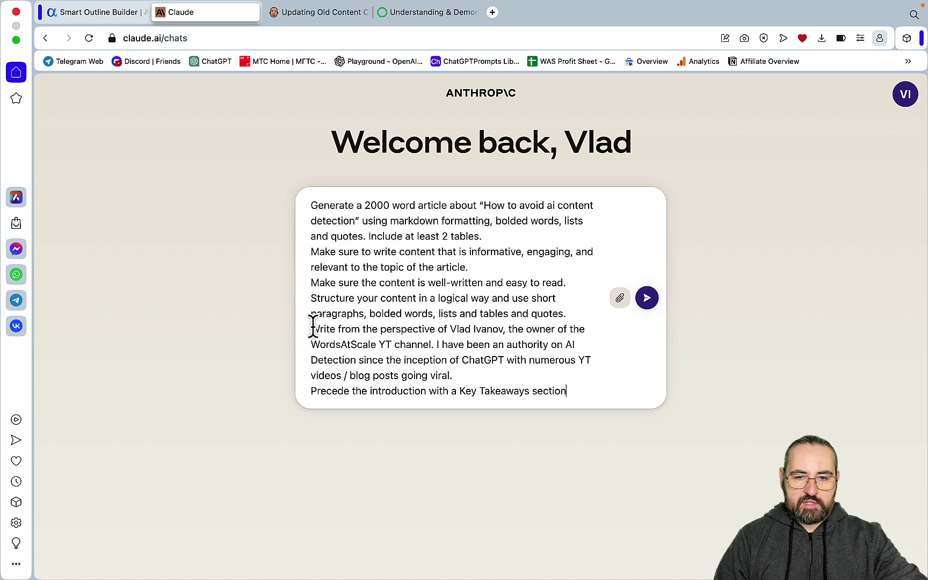
{"action": "left_click_drag", "start_coordinate": [316, 329], "coordinate": [569, 402]}
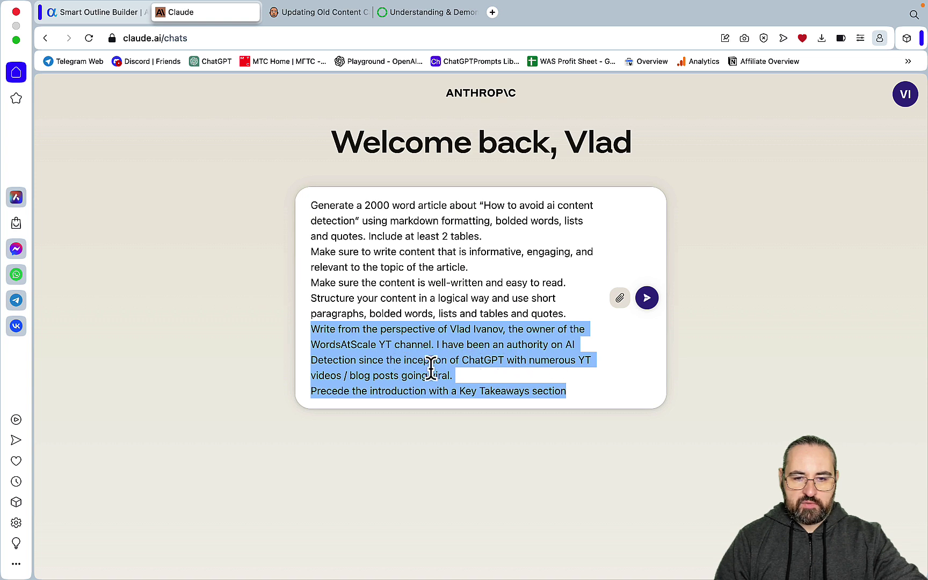
{"action": "left_click", "coordinate": [469, 363]}
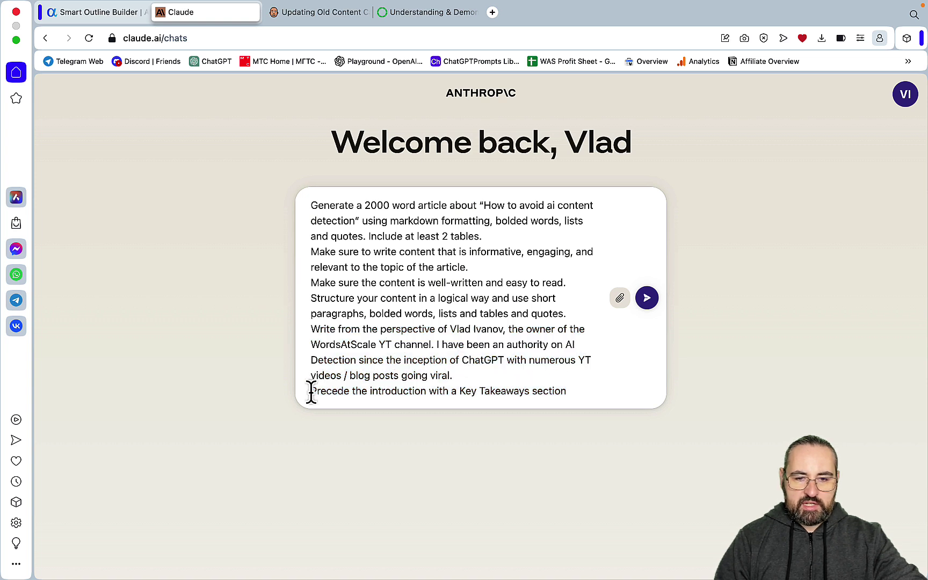
{"action": "left_click", "coordinate": [582, 388]}
{"action": "type", "text": "."}
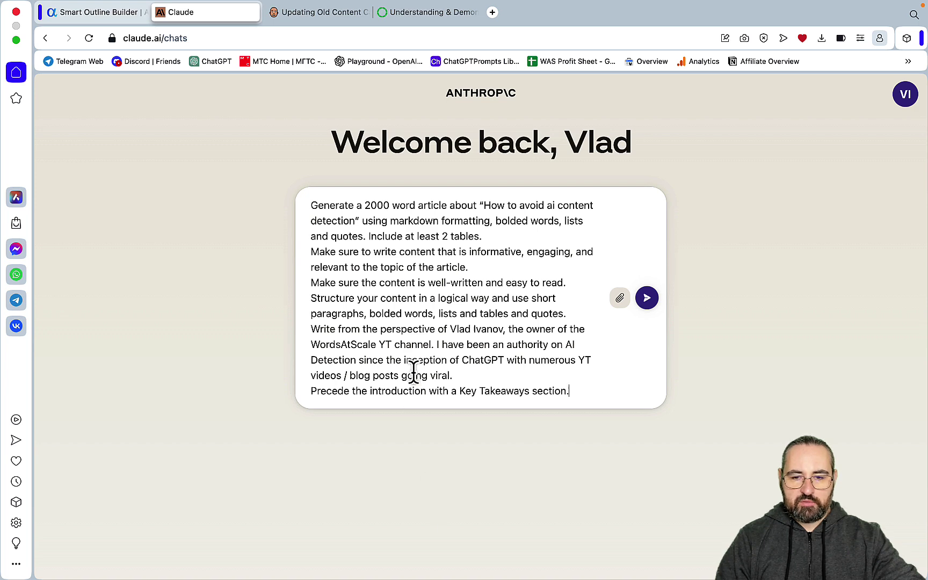
Send the prompt so Claude writes the 1987-word markdown article
{"action": "key", "text": "Return"}
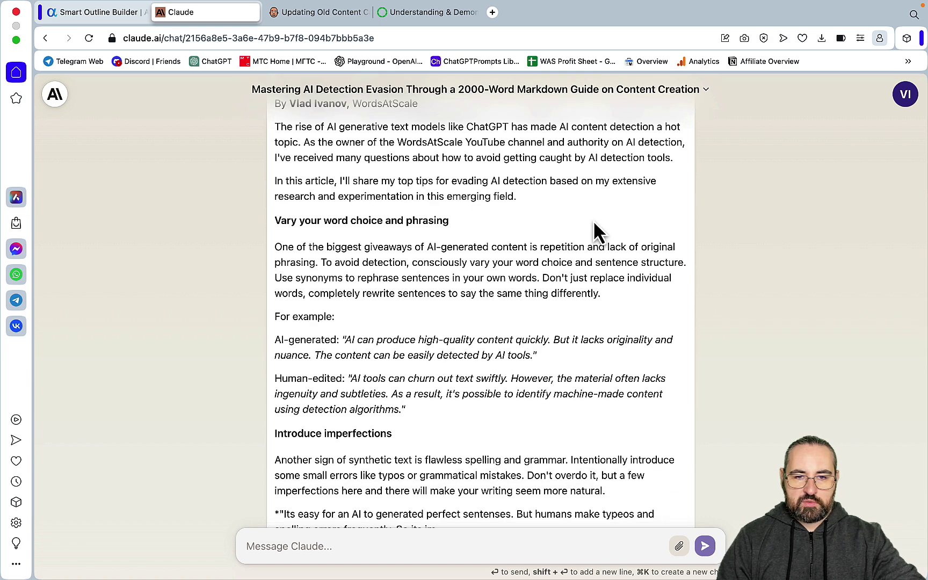
{"action": "scroll", "coordinate": [456, 239], "scroll_direction": "up", "scroll_amount": 2}
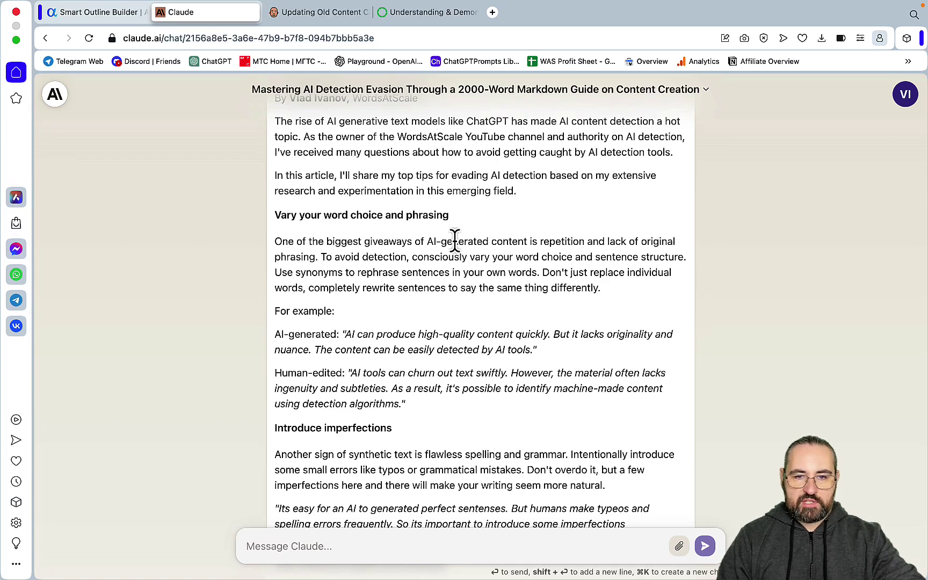
{"action": "scroll", "coordinate": [489, 237], "scroll_direction": "up", "scroll_amount": 1}
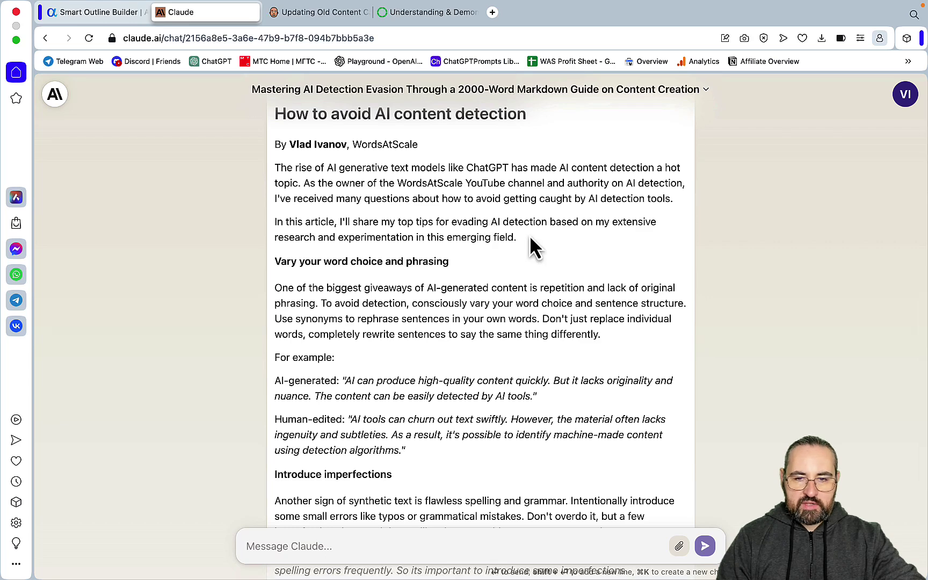
Check that the two introduction paragraphs mention the WordsAtScale YouTube channel
{"action": "mouse_move", "coordinate": [534, 244]}
{"action": "left_mouse_down"}
{"action": "mouse_move", "coordinate": [276, 198]}
{"action": "mouse_move", "coordinate": [264, 169]}
{"action": "mouse_move", "coordinate": [519, 246]}
{"action": "left_mouse_up"}
{"action": "left_click", "coordinate": [297, 194]}
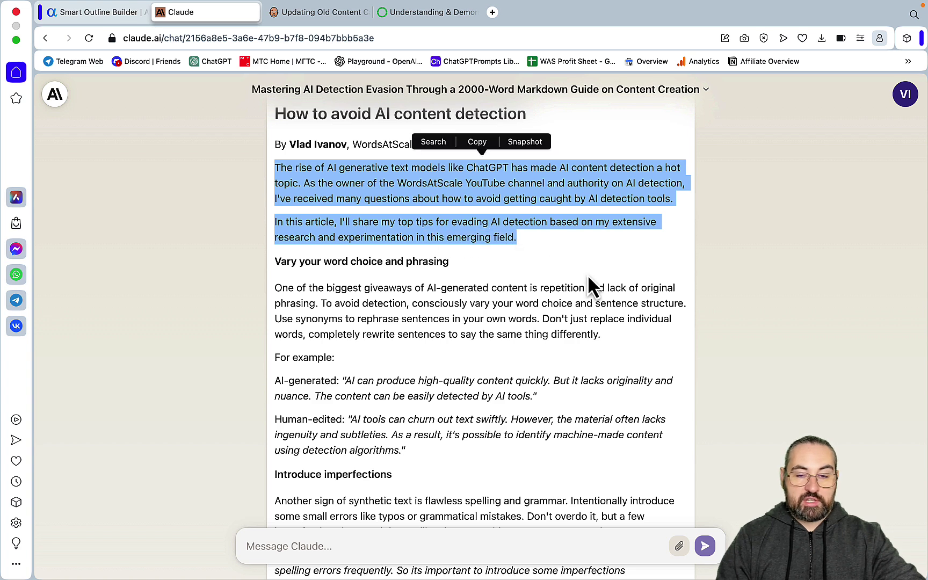
{"action": "left_click", "coordinate": [589, 279]}
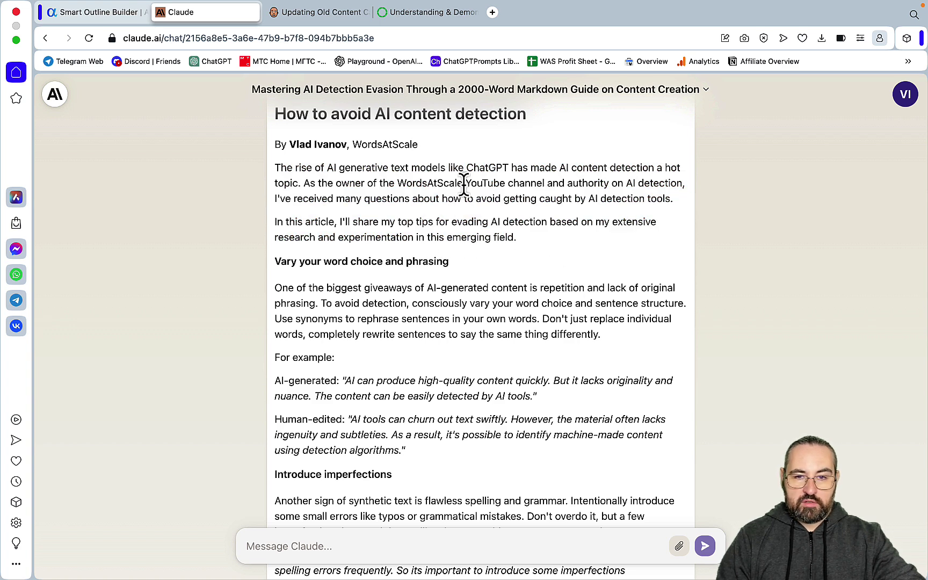
{"action": "left_click_drag", "start_coordinate": [461, 183], "coordinate": [395, 179]}
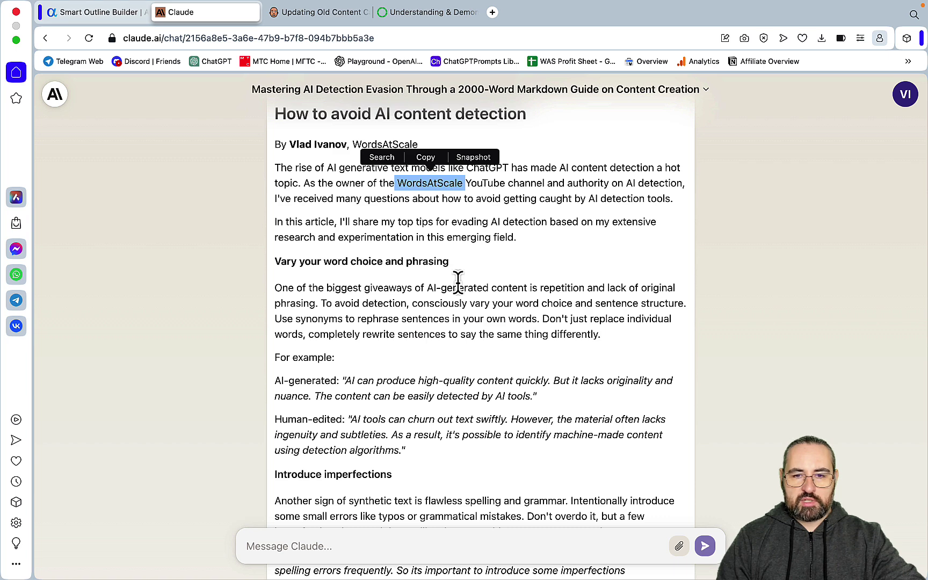
{"action": "left_click_drag", "start_coordinate": [518, 239], "coordinate": [272, 171]}
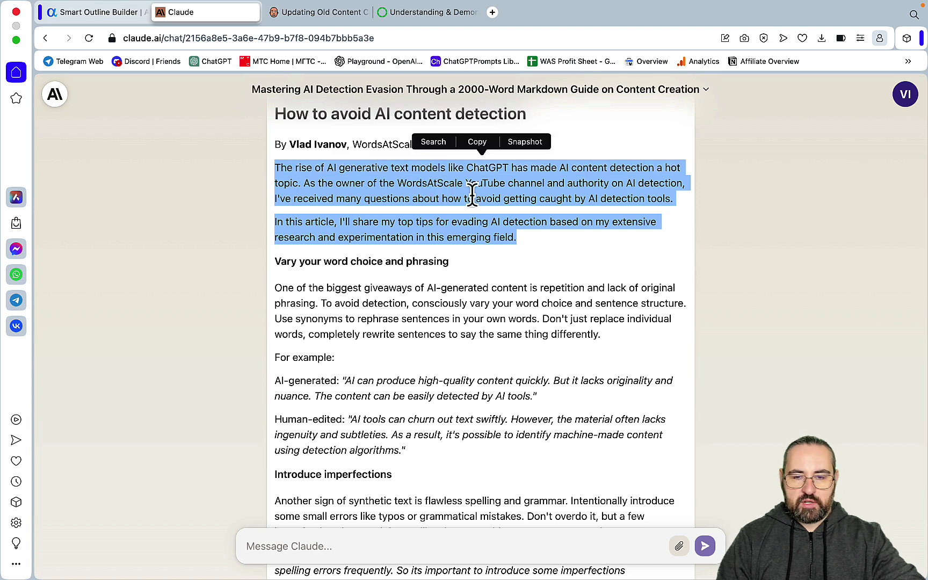
{"action": "scroll", "coordinate": [532, 254], "scroll_direction": "down", "scroll_amount": 10}
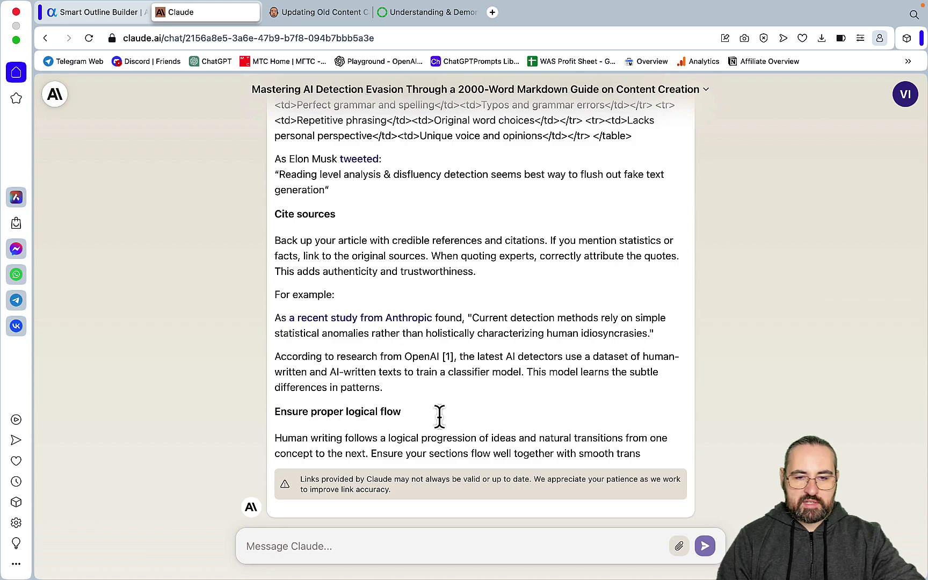
{"action": "scroll", "coordinate": [448, 439], "scroll_direction": "up", "scroll_amount": 15}
{"action": "scroll", "coordinate": [450, 443], "scroll_direction": "up", "scroll_amount": 15}
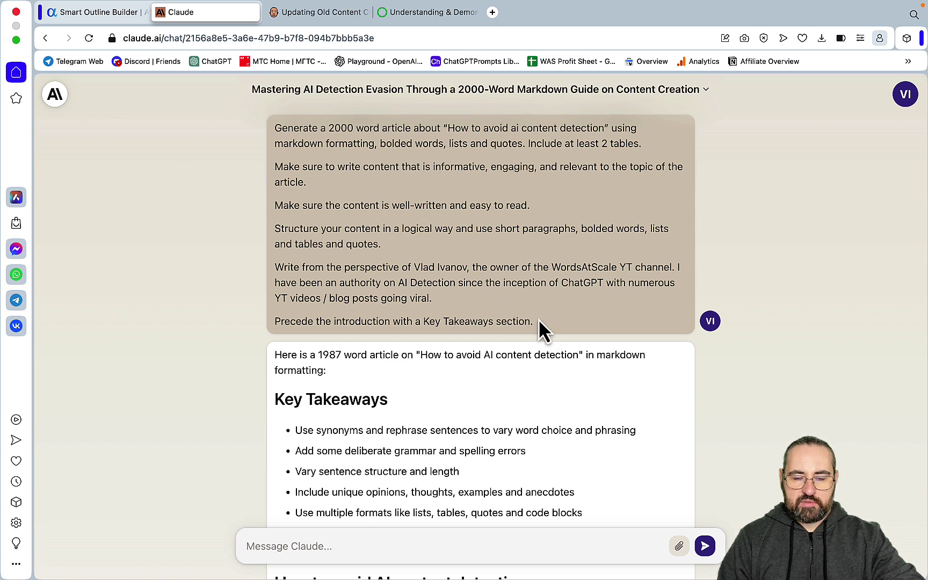
Rerun the prompt in a new chat with 'Now write Part I of III' added
{"action": "left_click_drag", "start_coordinate": [550, 332], "coordinate": [58, 110]}
{"action": "type", "text": "Now write Part I of III"}
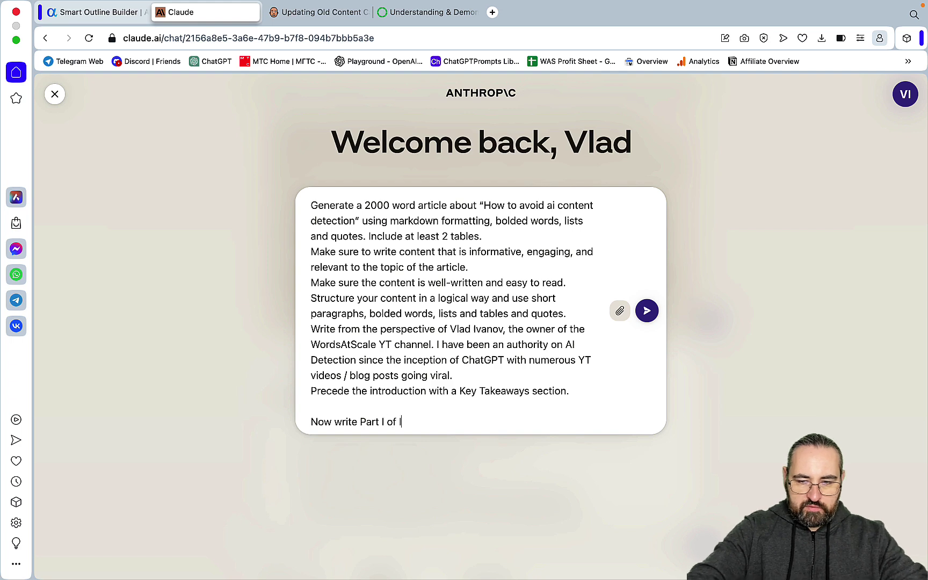
{"action": "key", "text": "Return"}
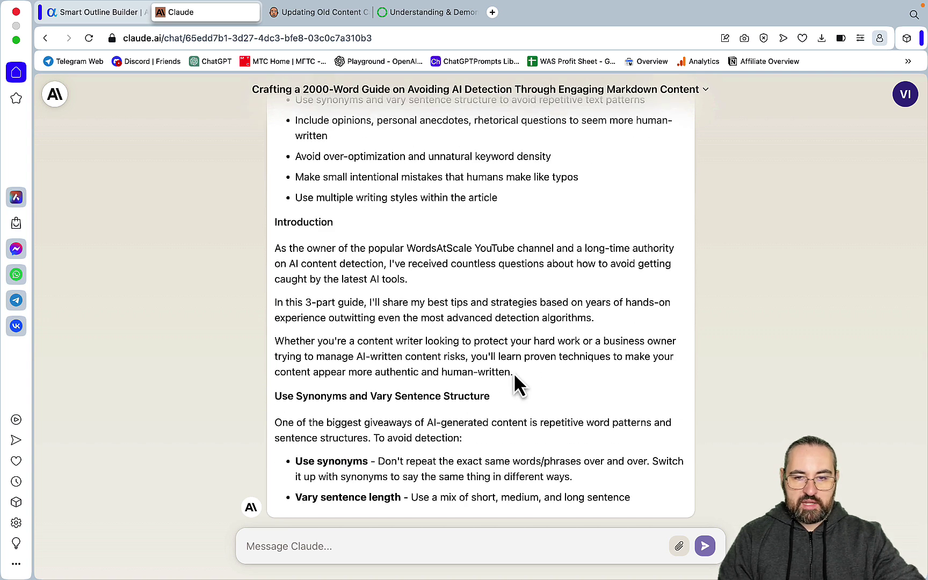
{"action": "scroll", "coordinate": [453, 370], "scroll_direction": "up", "scroll_amount": 6}
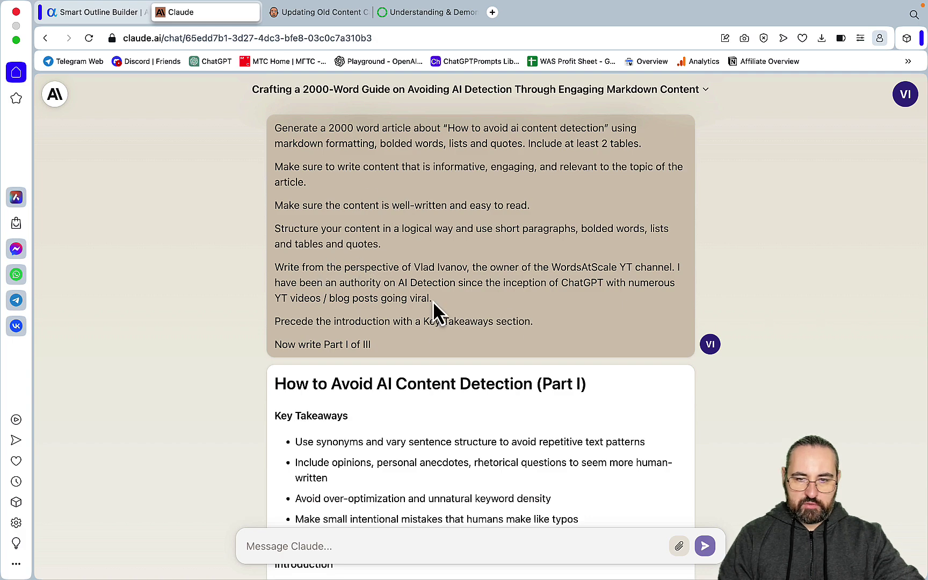
{"action": "triple_click", "coordinate": [323, 288]}
{"action": "scroll", "coordinate": [365, 306], "scroll_direction": "down", "scroll_amount": 7}
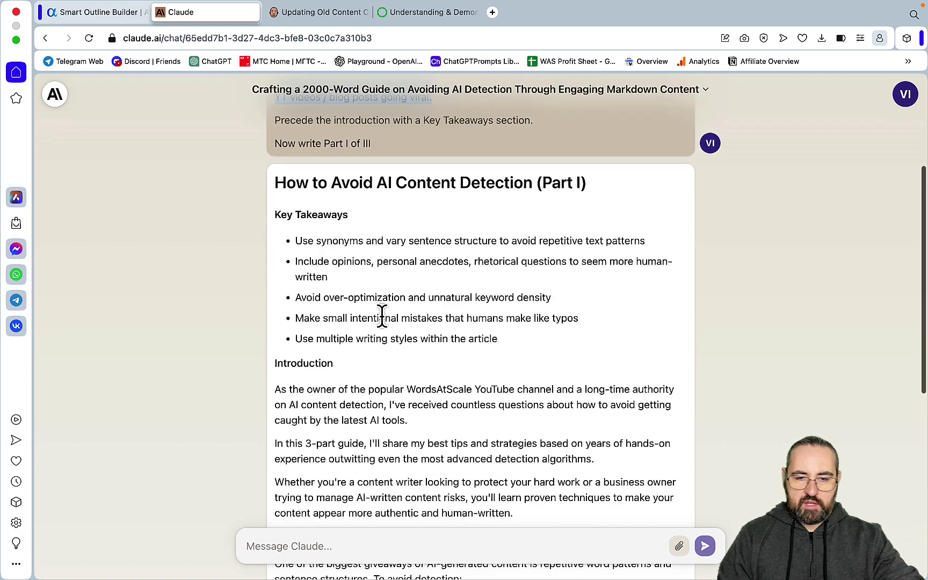
{"action": "scroll", "coordinate": [382, 314], "scroll_direction": "down", "scroll_amount": 5}
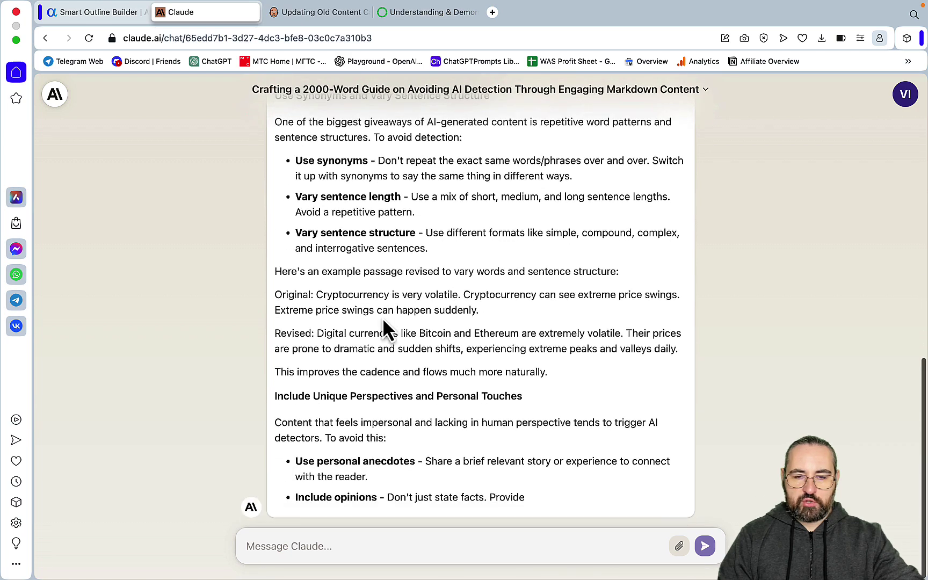
{"action": "scroll", "coordinate": [381, 315], "scroll_direction": "up", "scroll_amount": 3}
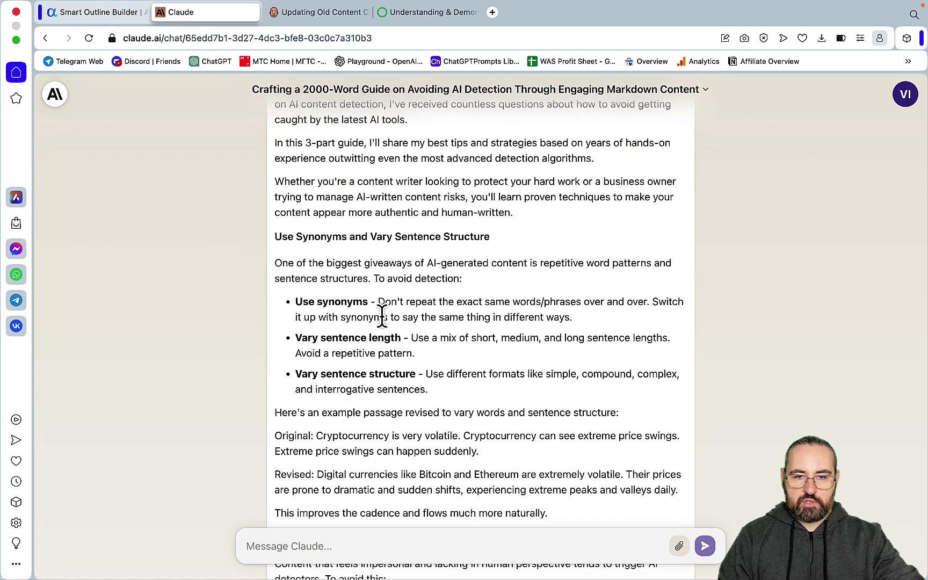
{"action": "scroll", "coordinate": [382, 316], "scroll_direction": "down", "scroll_amount": 5}
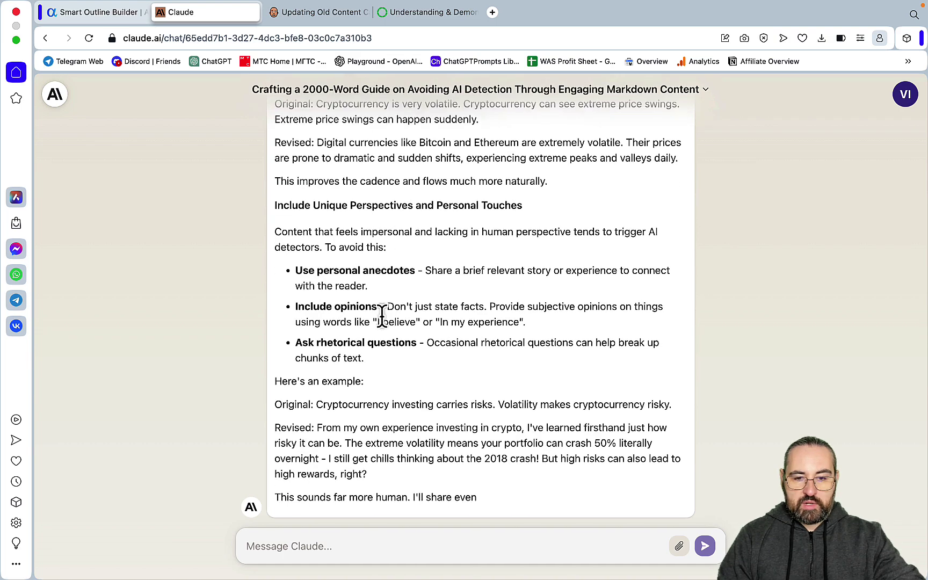
{"action": "scroll", "coordinate": [381, 318], "scroll_direction": "up", "scroll_amount": 7}
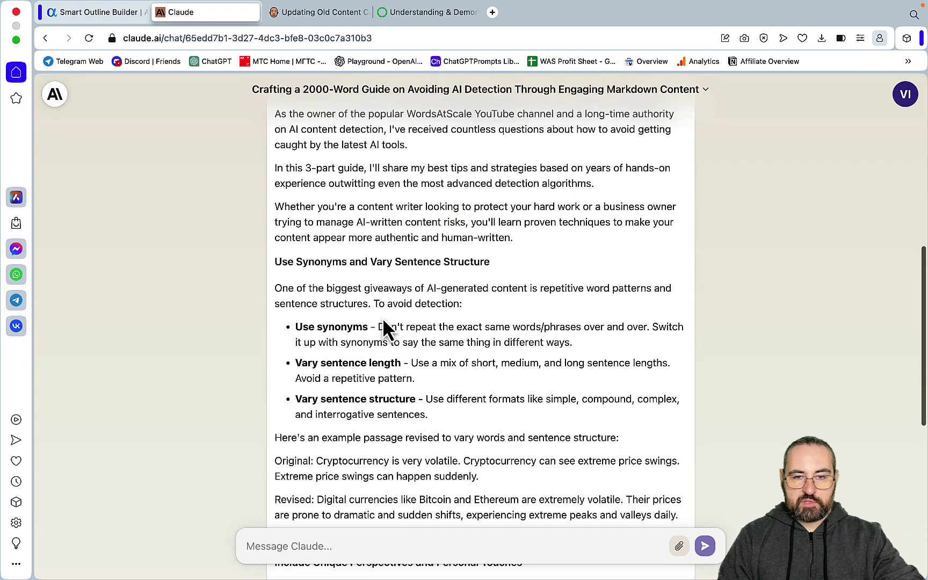
{"action": "scroll", "coordinate": [382, 317], "scroll_direction": "up", "scroll_amount": 10}
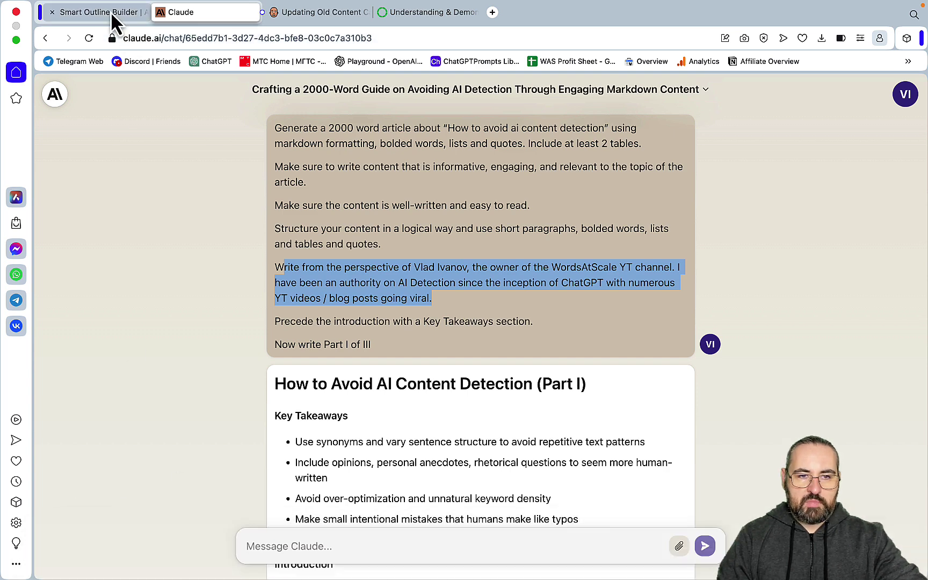
Return to Agility Writer and choose Create New → Advanced Mode Article
{"action": "left_click", "coordinate": [110, 13]}
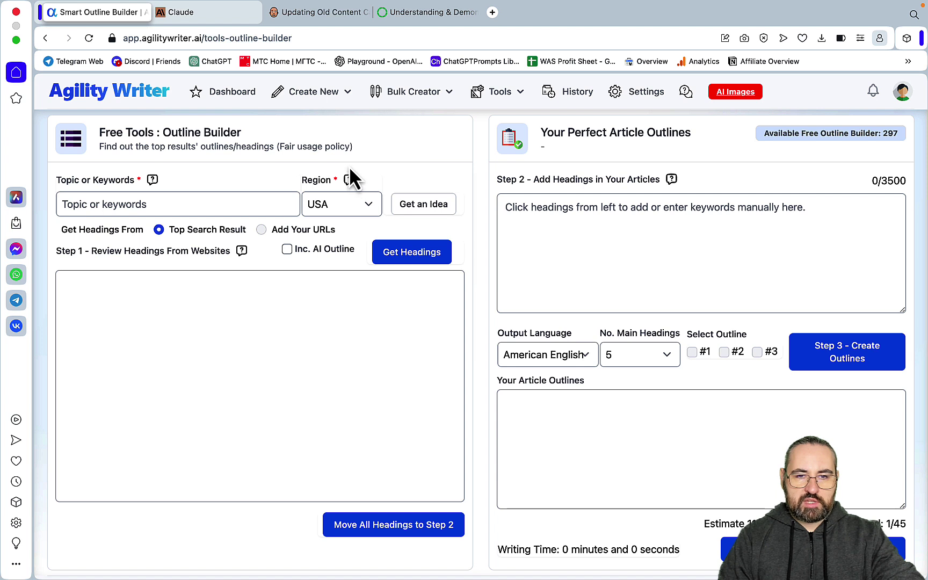
{"action": "left_click", "coordinate": [332, 100]}
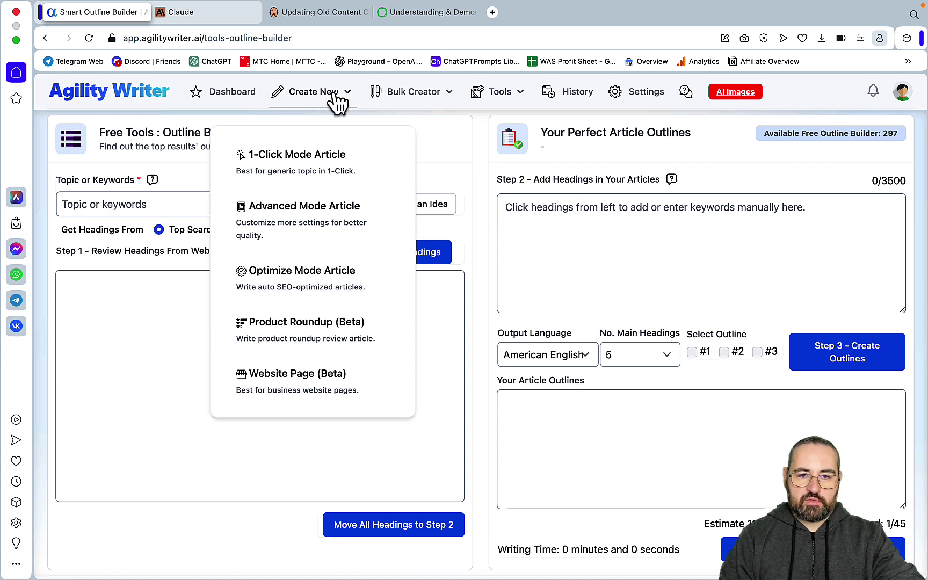
{"action": "mouse_move", "coordinate": [327, 96]}
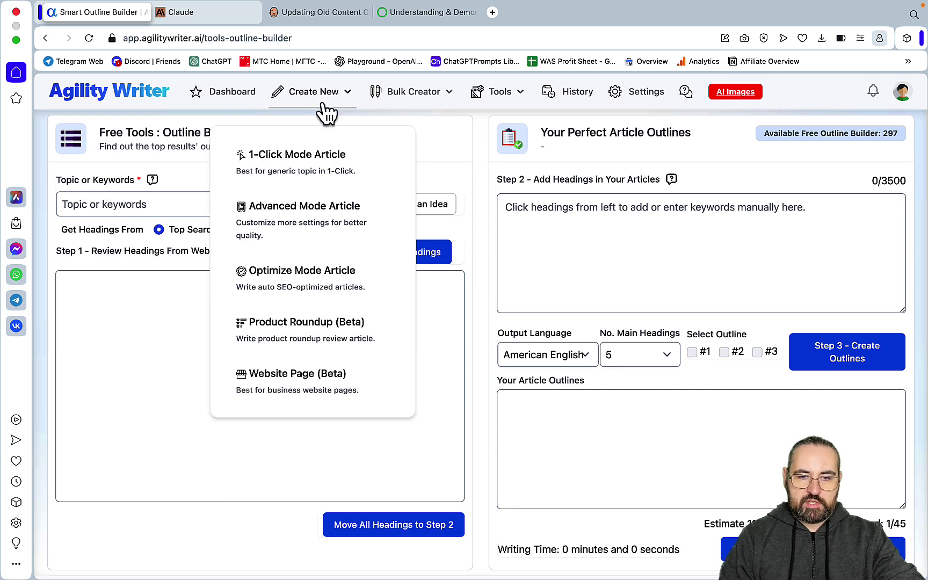
{"action": "left_click", "coordinate": [313, 217]}
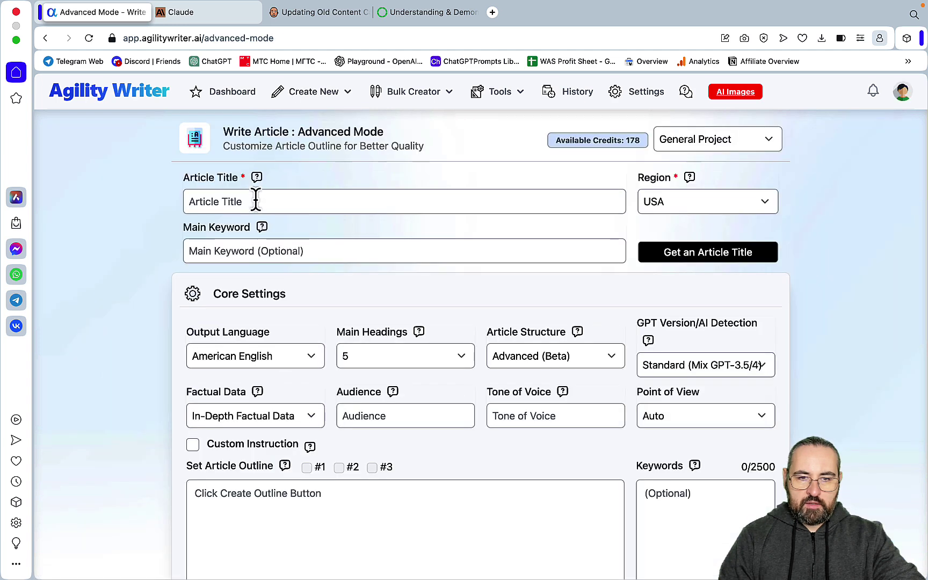
Set the article title to 'how to avoid ai content detection' from the suggestions
{"action": "left_click", "coordinate": [255, 200]}
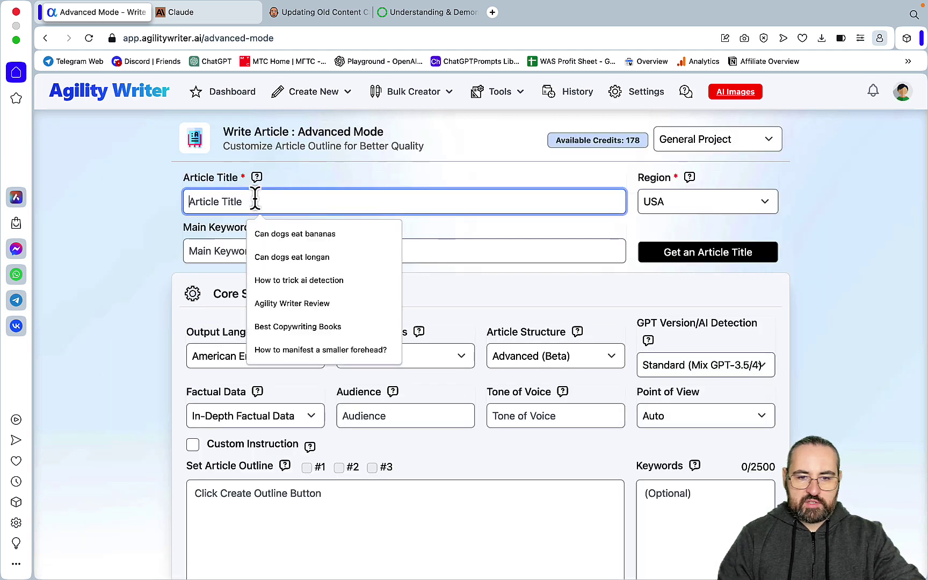
{"action": "type", "text": "How to avoid ai content detection"}
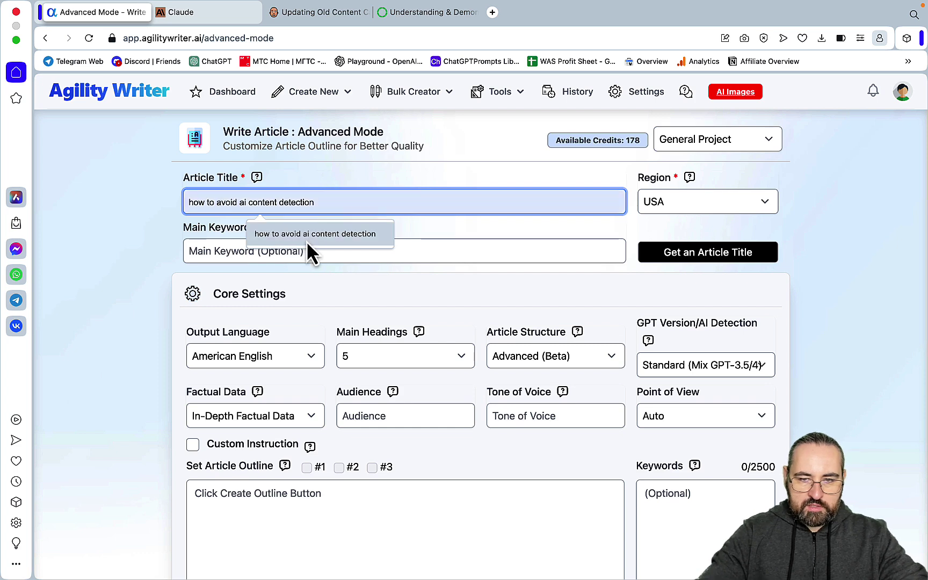
{"action": "left_click", "coordinate": [310, 236]}
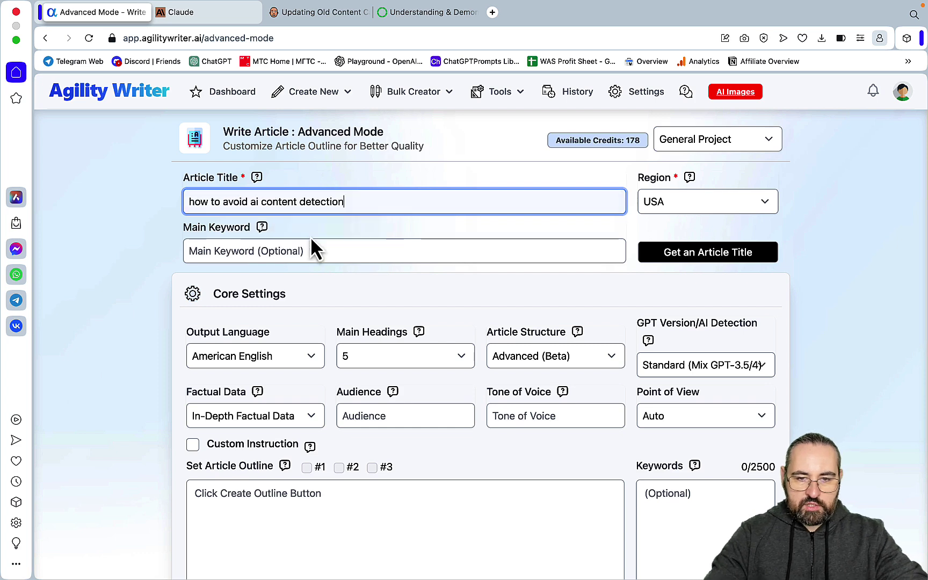
{"action": "scroll", "coordinate": [486, 334], "scroll_direction": "down", "scroll_amount": 3}
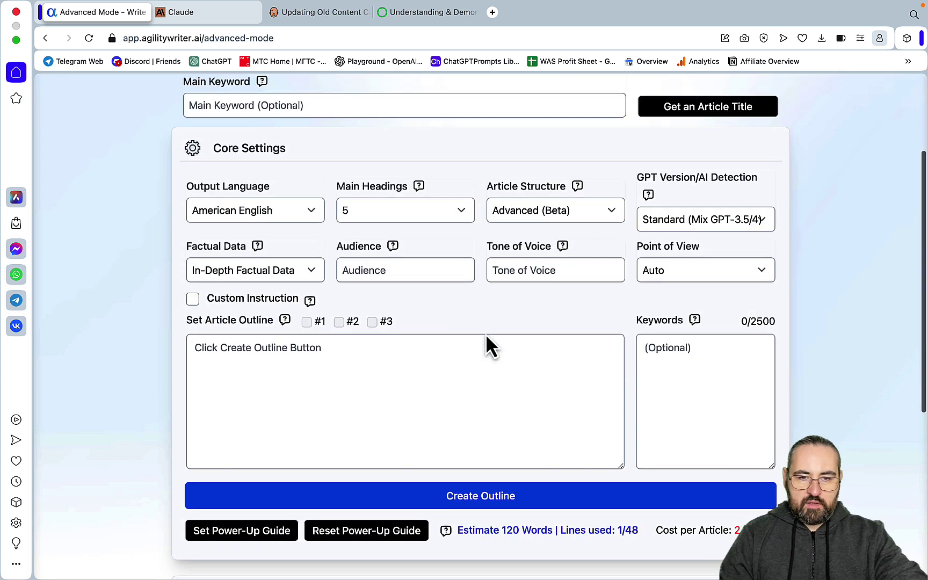
Enable Custom Instruction with '6 tricks to avoid ai detection' and generate the outline
{"action": "left_click", "coordinate": [193, 299]}
{"action": "scroll", "coordinate": [355, 349], "scroll_direction": "down", "scroll_amount": 2}
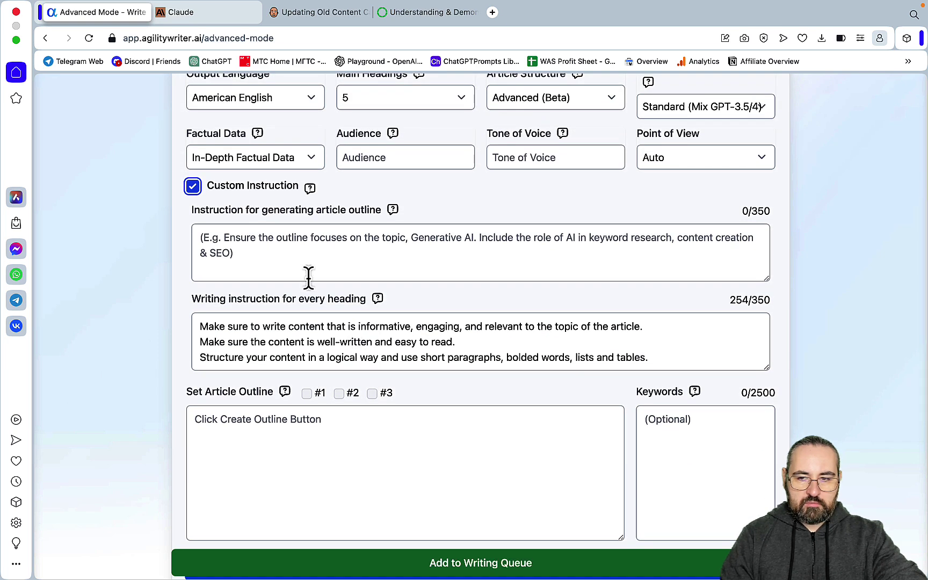
{"action": "left_click", "coordinate": [257, 250]}
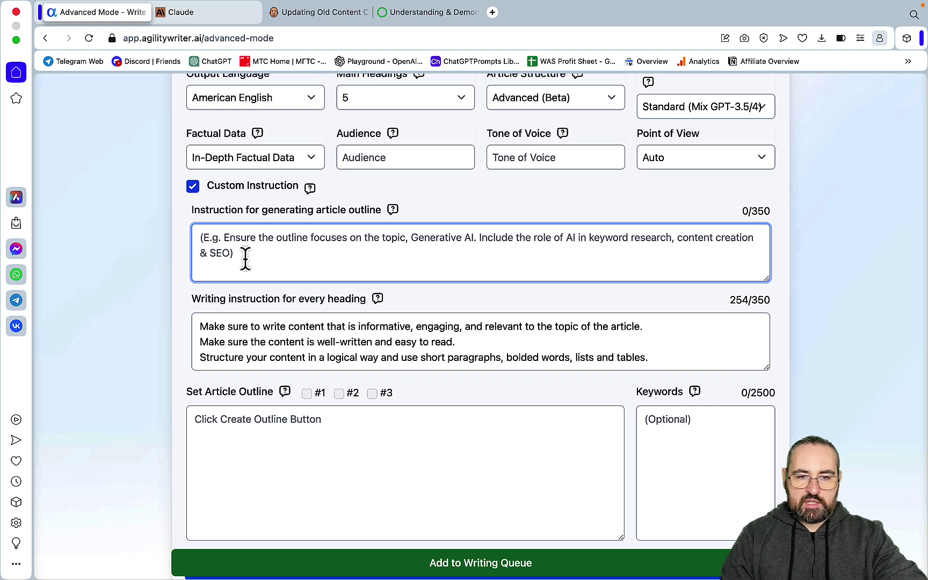
{"action": "type", "text": "6 tricks to avoid ai detection"}
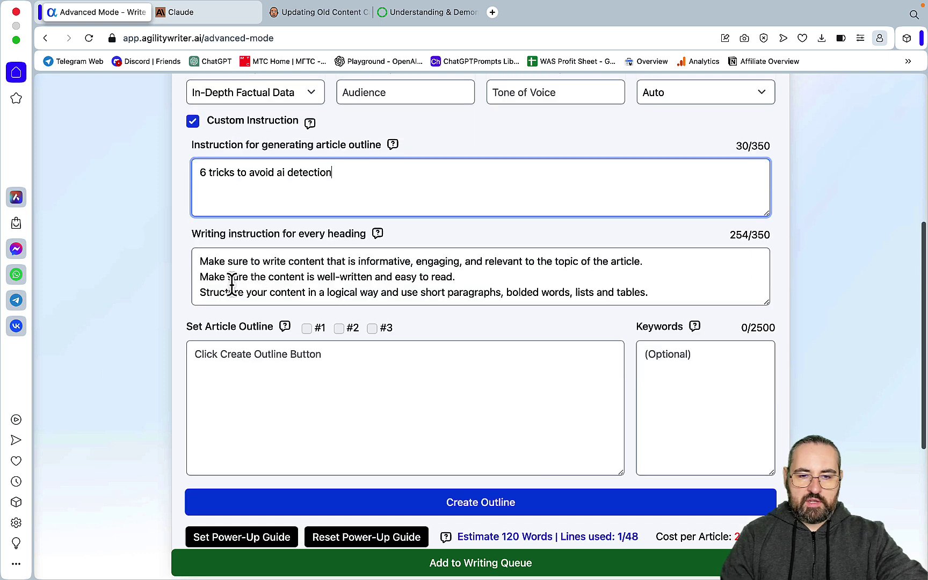
{"action": "left_click_drag", "start_coordinate": [219, 261], "coordinate": [452, 317]}
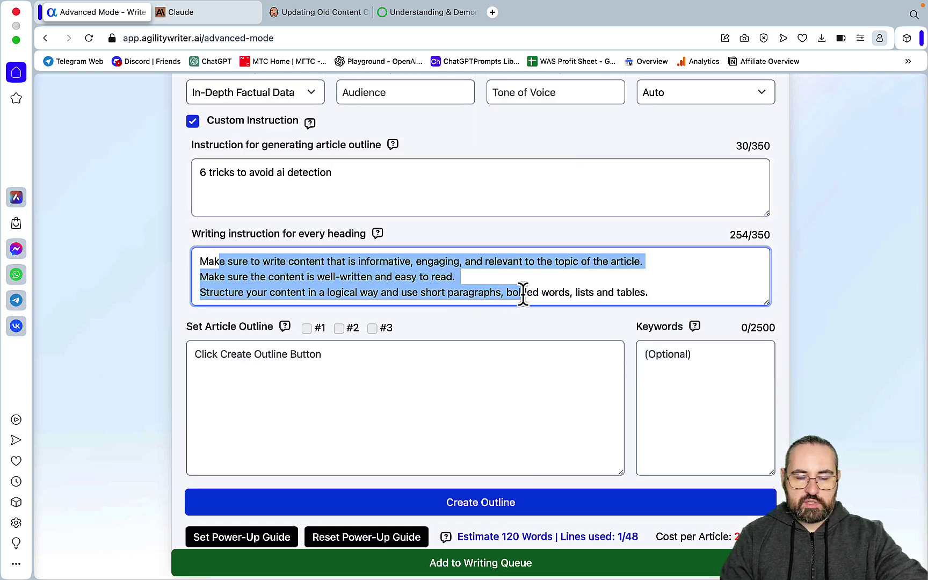
{"action": "left_click", "coordinate": [613, 274]}
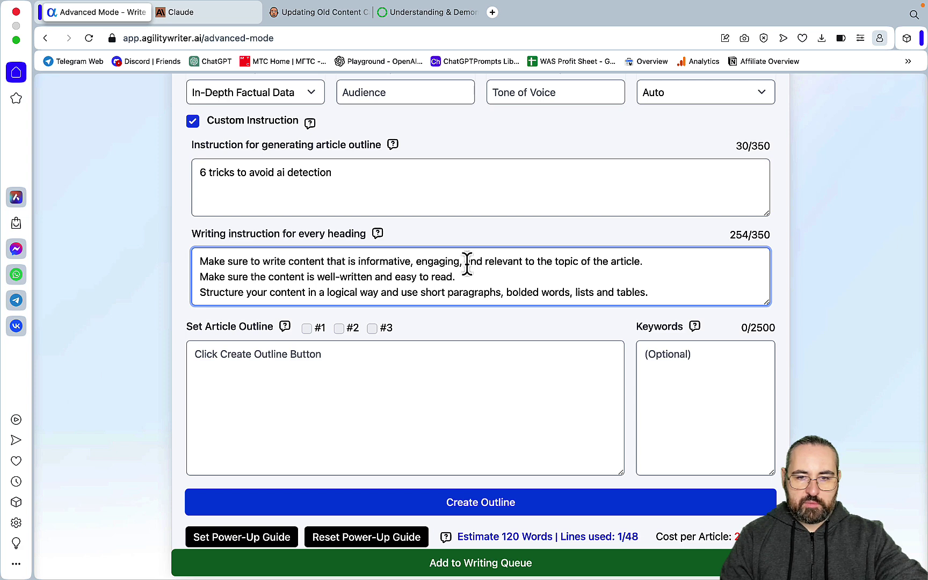
{"action": "scroll", "coordinate": [409, 317], "scroll_direction": "down", "scroll_amount": 3}
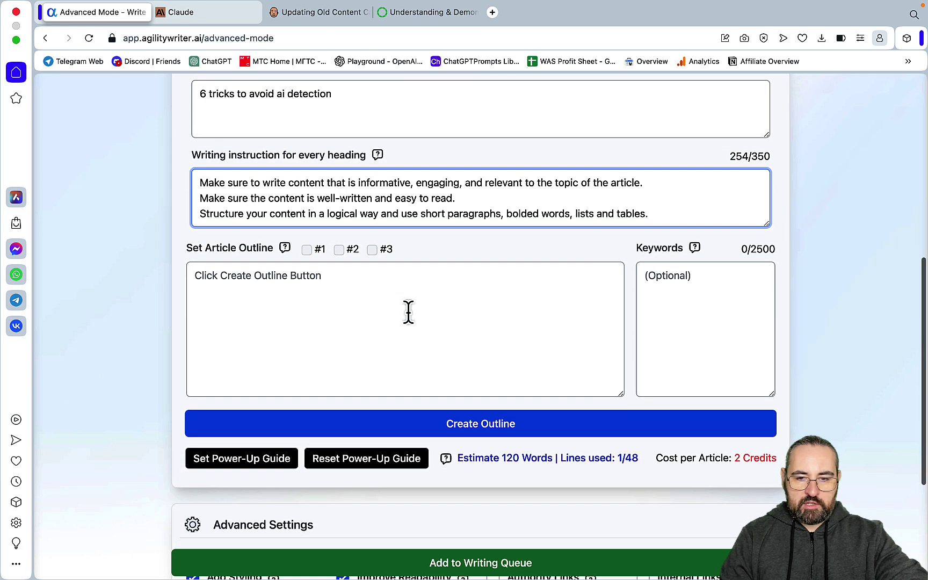
{"action": "left_click", "coordinate": [433, 421]}
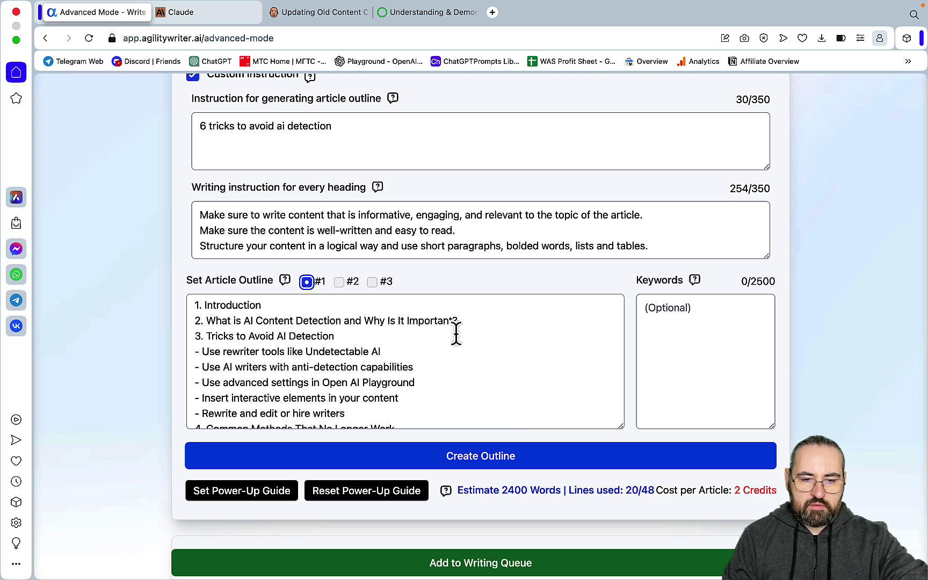
Paste the instructions for the author, AI Detection authority and WordsAtScale YouTube link into the Introduction heading, then save the guide
{"action": "left_click", "coordinate": [251, 492]}
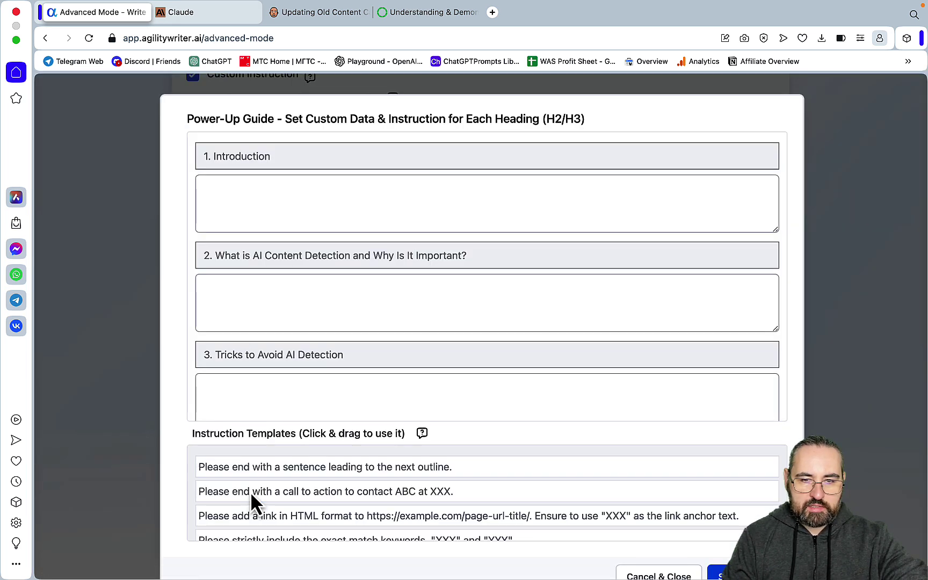
{"action": "left_click", "coordinate": [267, 196]}
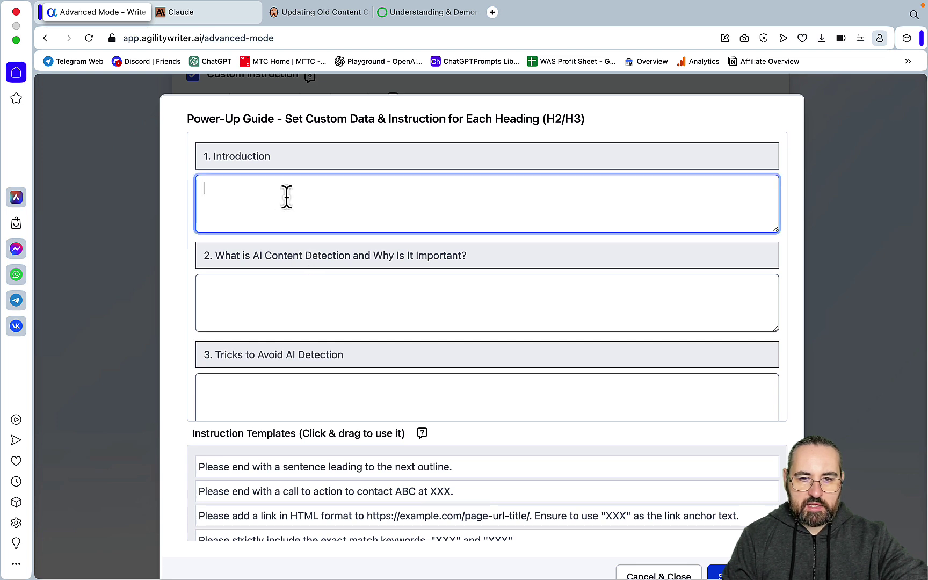
{"action": "type", "text": "Include the author, Vlad Ivanov, the owner of the WordsAtScale YT channel in the introduction. Mention he has been an authority on AI Detection. Add a link in HTML format to https://www.youtube.com/@wordsatscale. Use \"WordsAtScale\"  anchor text."}
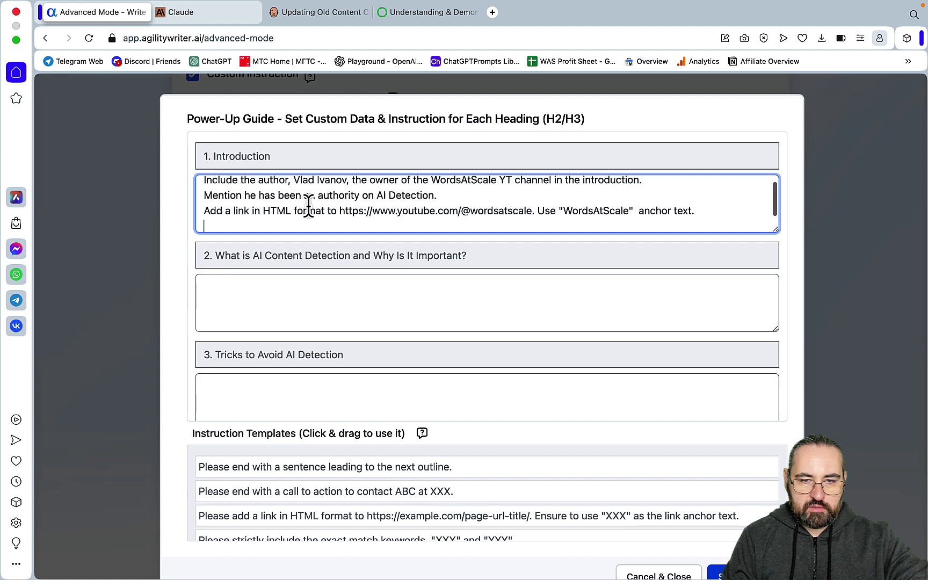
{"action": "scroll", "coordinate": [305, 206], "scroll_direction": "up", "scroll_amount": 1}
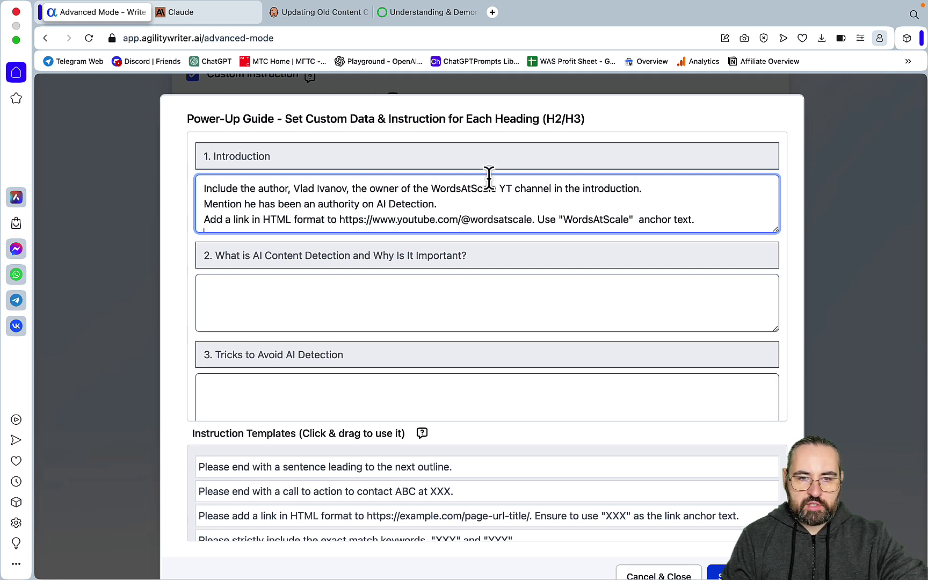
{"action": "scroll", "coordinate": [488, 178], "scroll_direction": "down", "scroll_amount": 1}
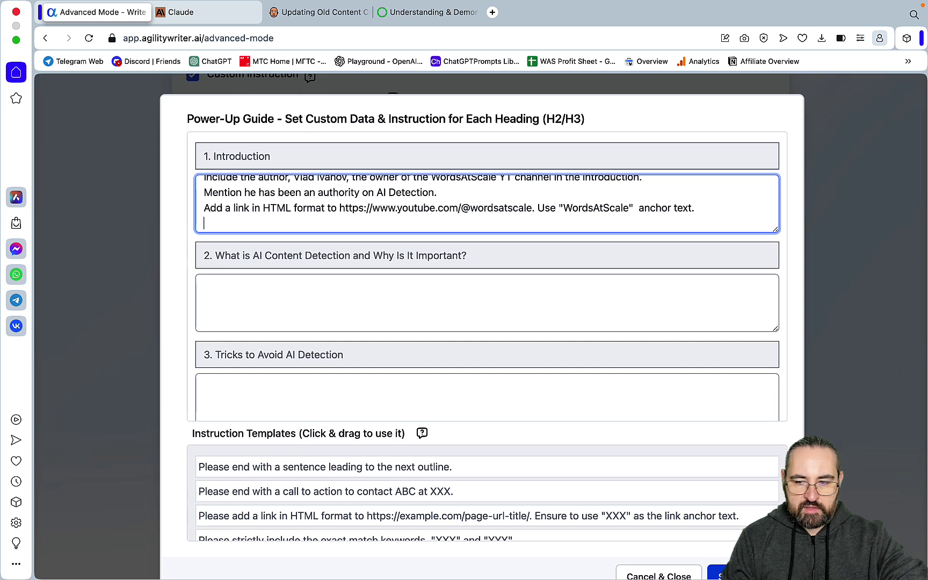
{"action": "left_click", "coordinate": [717, 573]}
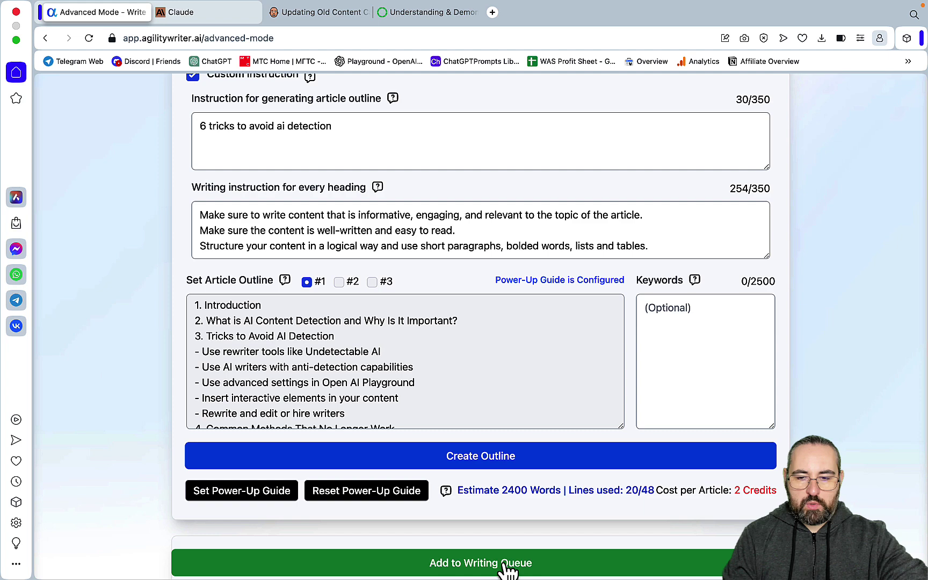
Open the first 'How To Avoid Ai Content Detection' article from the History list
{"action": "scroll", "coordinate": [504, 571], "scroll_direction": "up", "scroll_amount": 10}
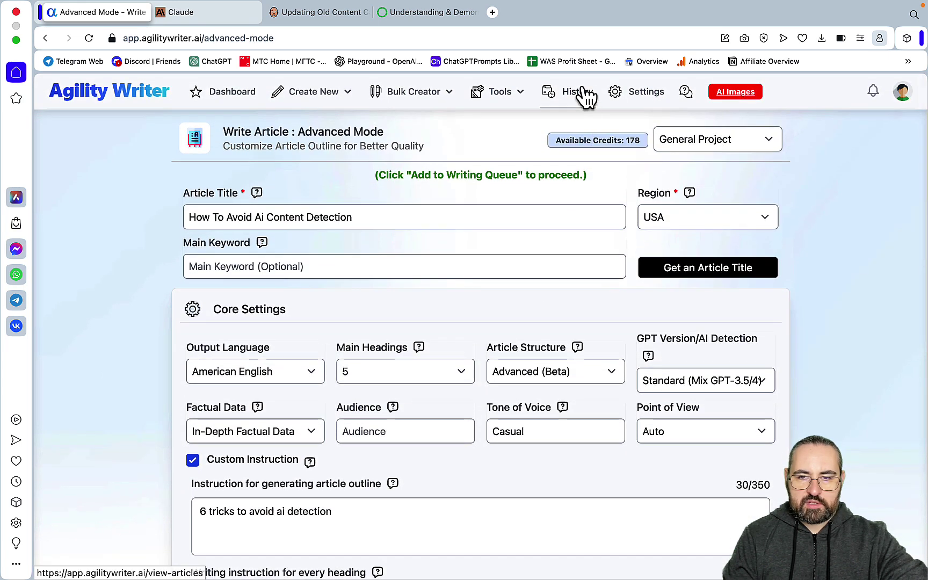
{"action": "left_click", "coordinate": [584, 92]}
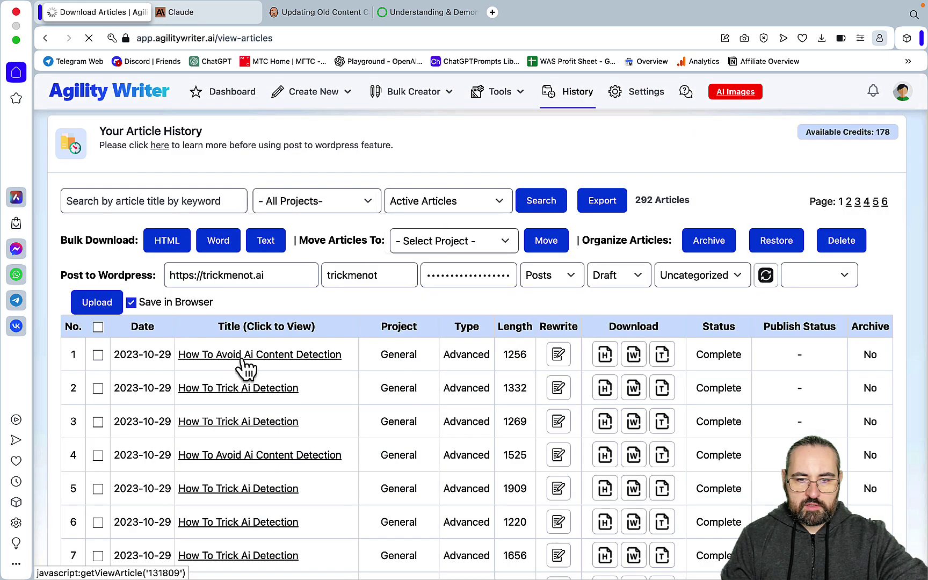
{"action": "left_click", "coordinate": [242, 358]}
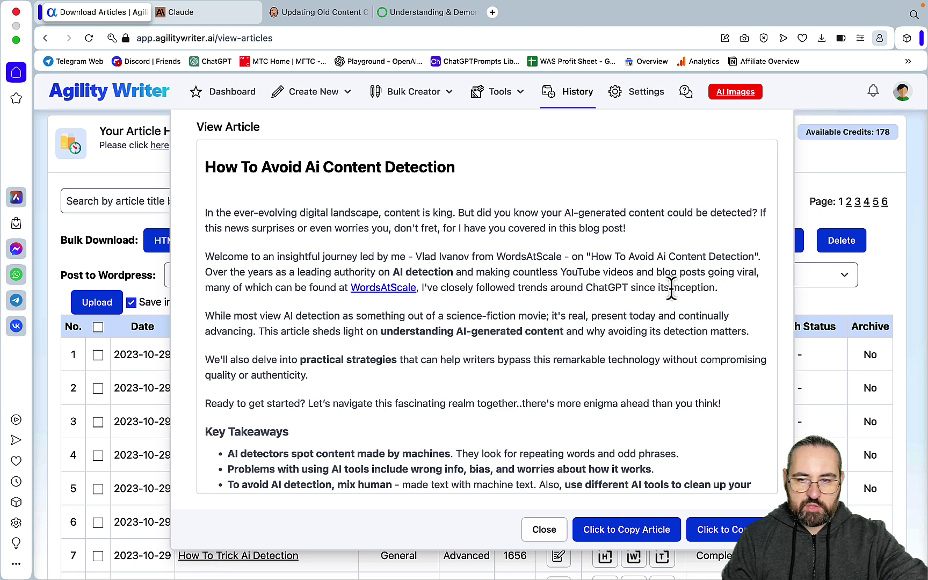
Verify the introduction's WordsAtScale link opens the YouTube channel, then close the article view
{"action": "left_click_drag", "start_coordinate": [726, 289], "coordinate": [203, 256]}
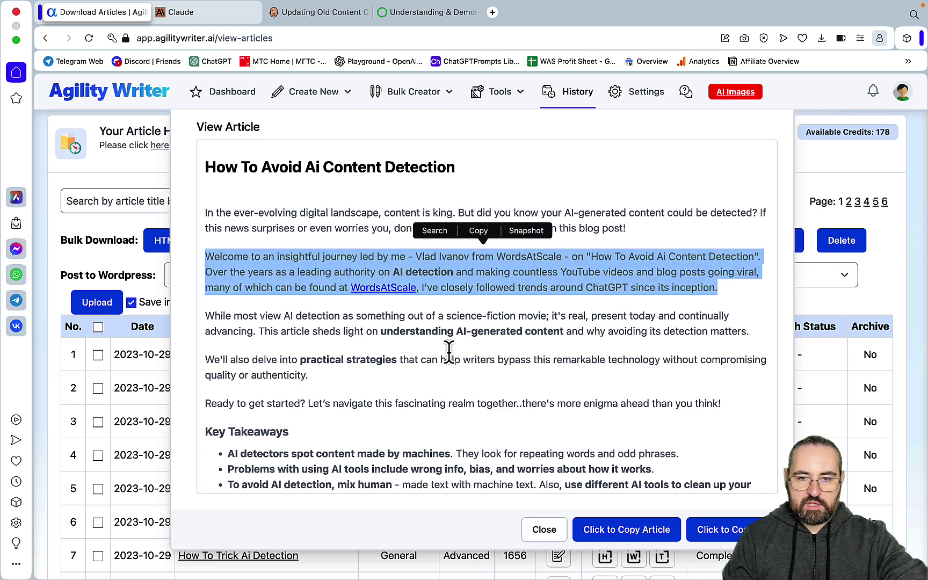
{"action": "left_click", "coordinate": [383, 290]}
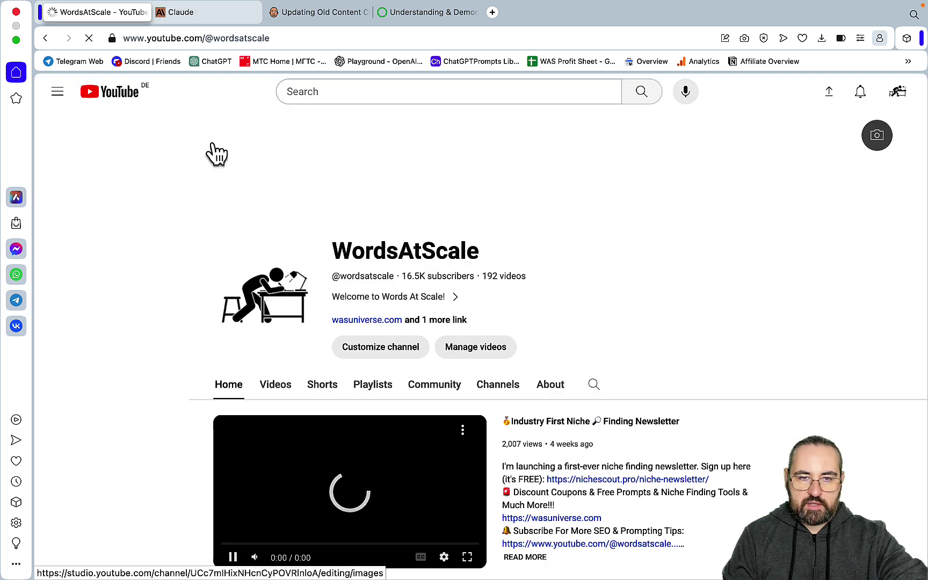
{"action": "left_click", "coordinate": [46, 38]}
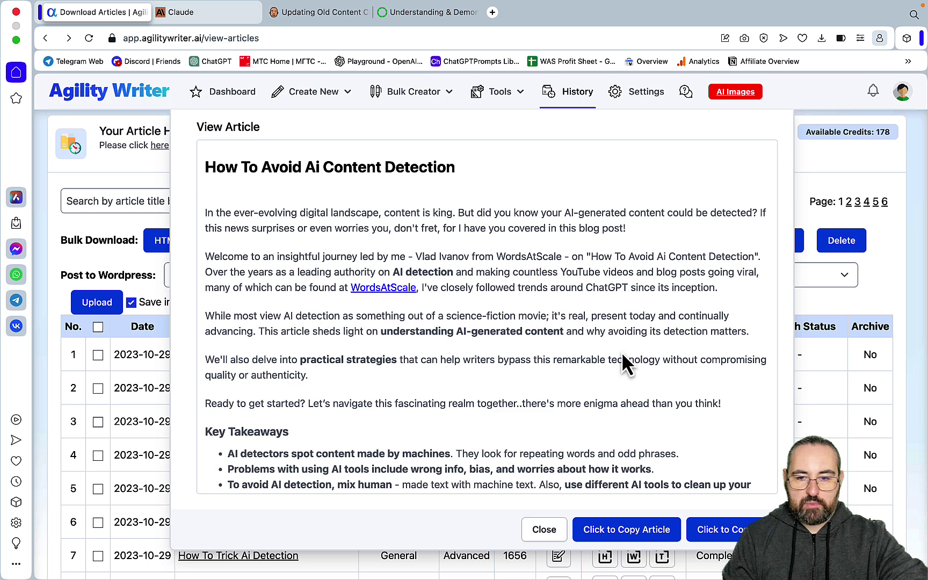
{"action": "left_click", "coordinate": [543, 530]}
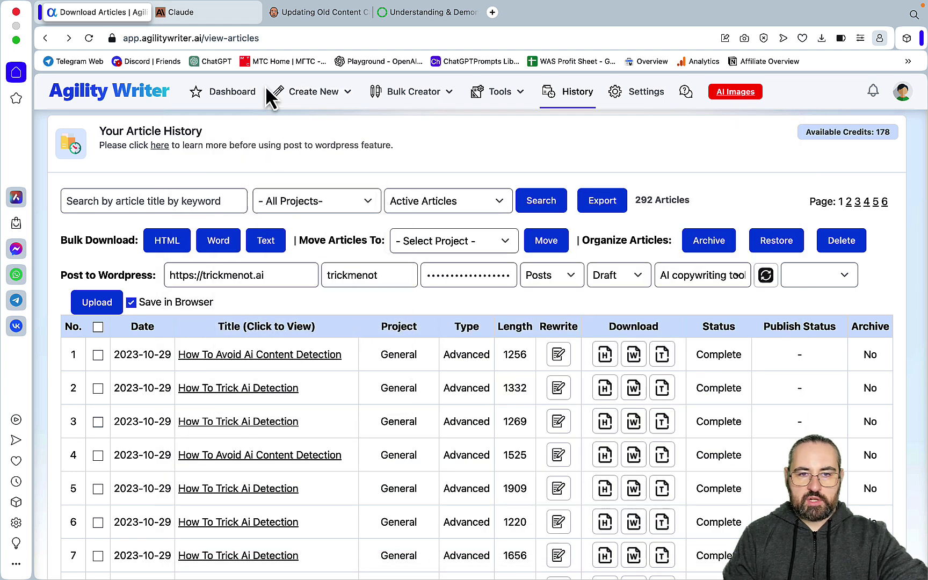
Load trickmenot.ai's GPT-4 AI detection article and select its introduction above Key Takeaways
{"action": "left_click", "coordinate": [225, 9]}
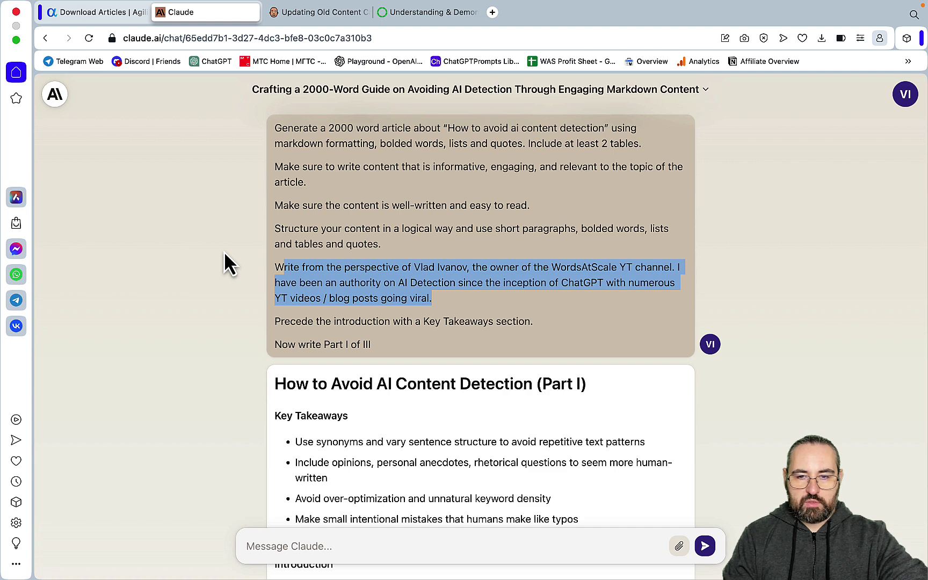
{"action": "left_click", "coordinate": [55, 97]}
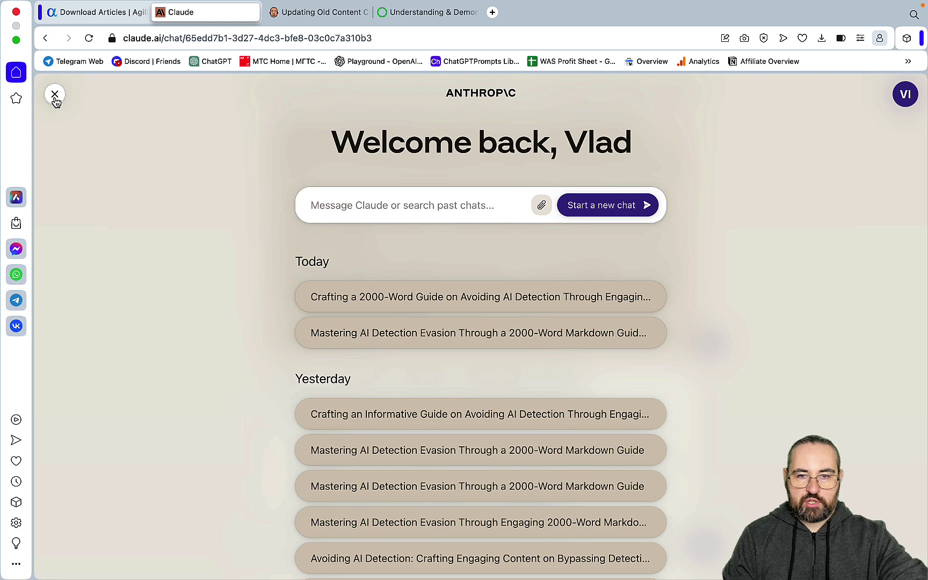
{"action": "left_click", "coordinate": [492, 13]}
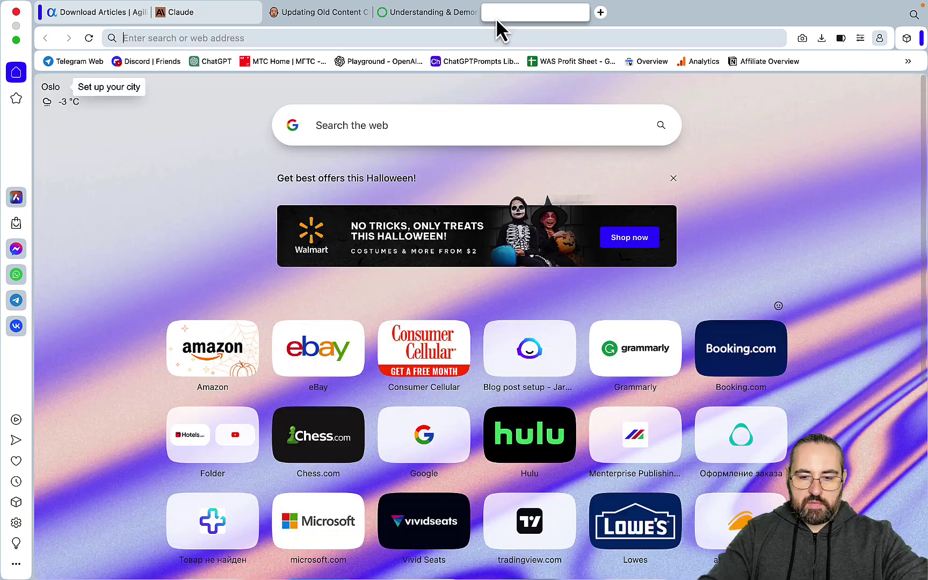
{"action": "type", "text": "trick"}
{"action": "key", "text": "Return"}
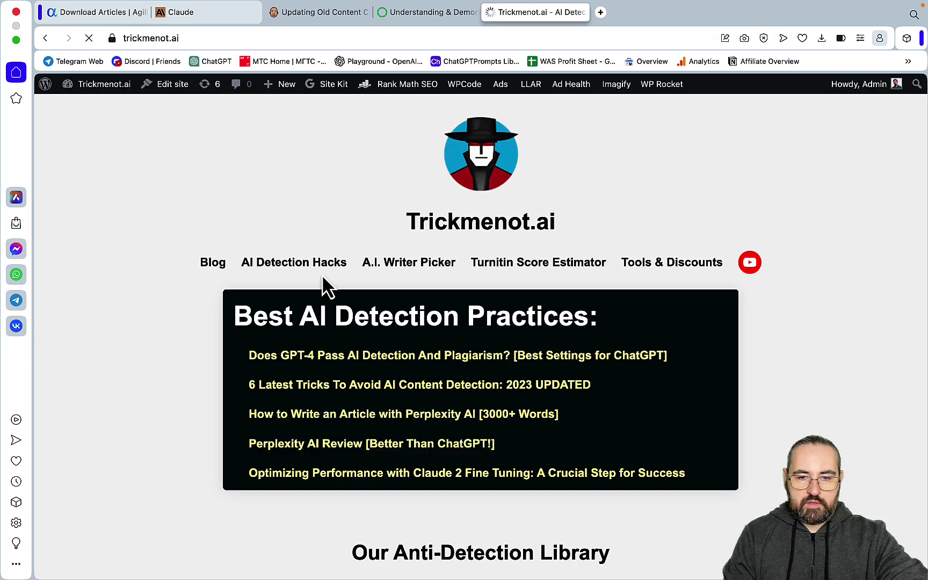
{"action": "left_click", "coordinate": [348, 364]}
{"action": "scroll", "coordinate": [657, 505], "scroll_direction": "down", "scroll_amount": 1}
{"action": "left_click_drag", "start_coordinate": [657, 504], "coordinate": [418, 163]}
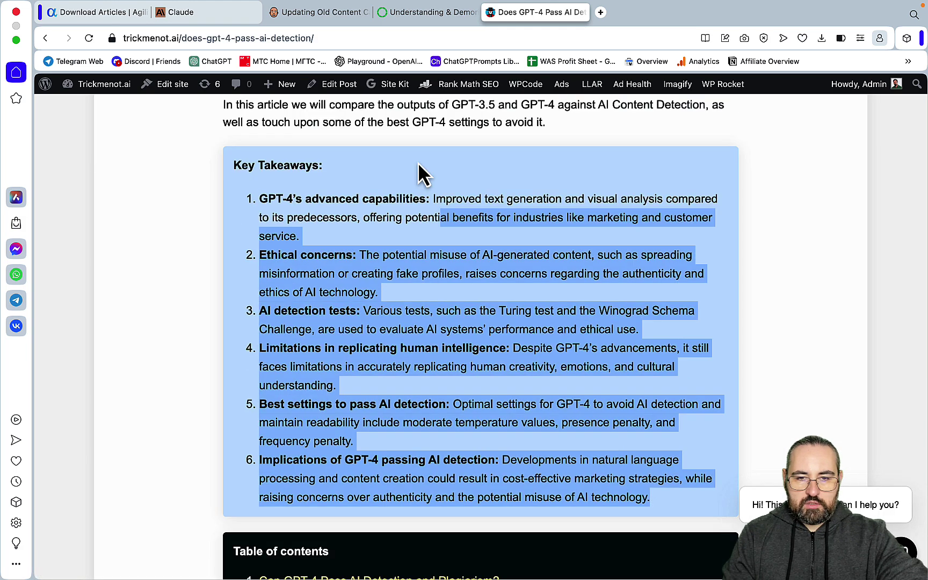
Ask Claude to 'Re-write the below introduction' with the author and link instructions, then select the reply
{"action": "left_click", "coordinate": [181, 12]}
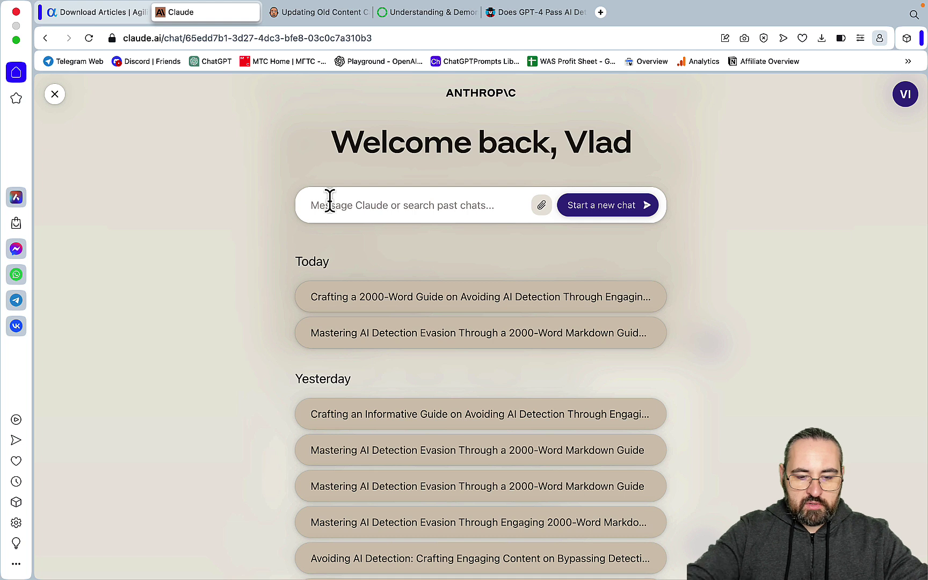
{"action": "type", "text": "Re-write the below introd"}
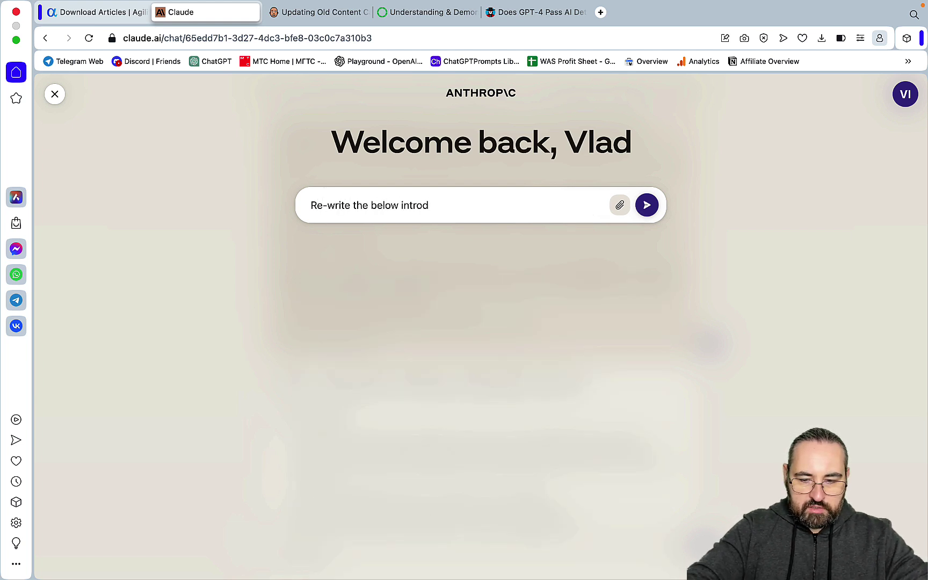
{"action": "type", "text": "uction"}
{"action": "type", "text": "by Including the author, Vlad Ivanov, the owner of the WordsAtScale YT channel in the introduction. Mention he has been an authority on AI Detection. Add a link in HTML format to https://www.youtube.com/@wordsatscale. Use \"WordsAtScale\"  anchor text."}
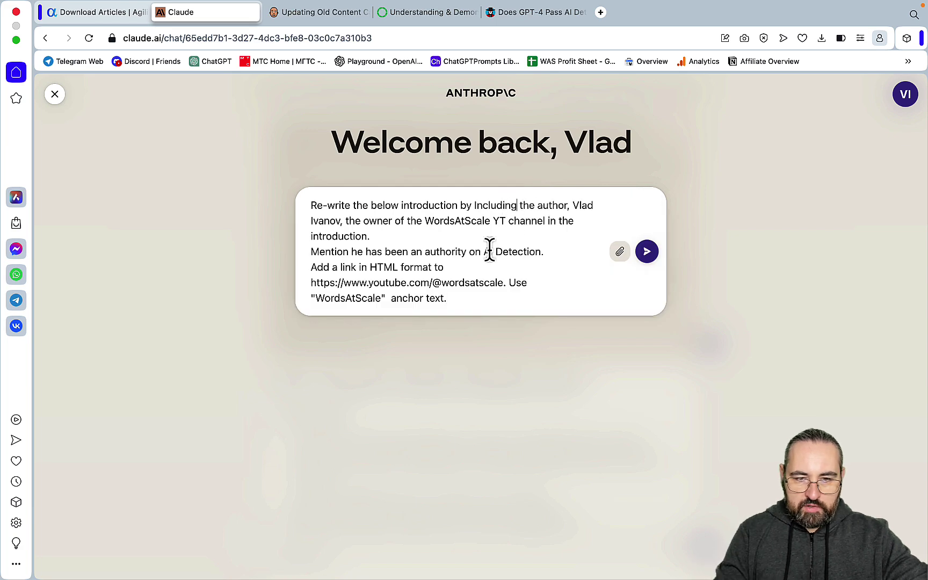
{"action": "key", "text": "shift+Return"}
{"action": "key", "text": "shift+Return"}
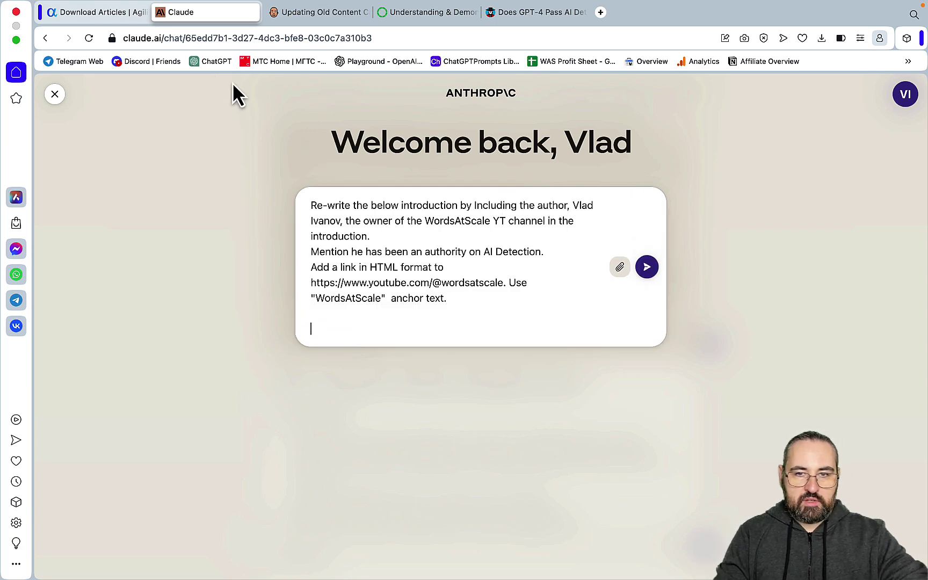
{"action": "key", "text": "ctrl+Tab"}
{"action": "key", "text": "ctrl+Tab"}
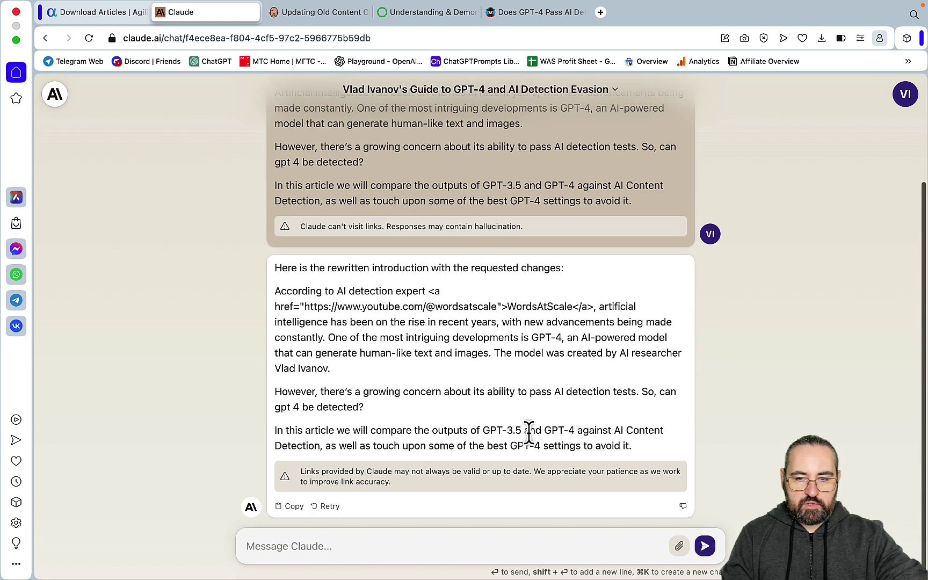
{"action": "left_click_drag", "start_coordinate": [633, 451], "coordinate": [277, 287]}
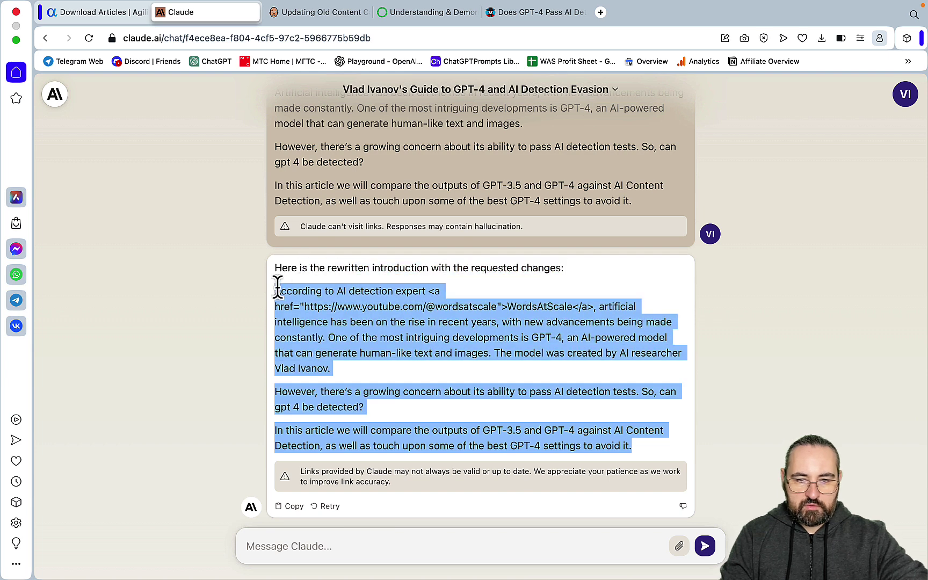
{"action": "left_click", "coordinate": [601, 12]}
Preview the rewrite in markdowntohtml.com and check the sentence about the model's creator
{"action": "type", "text": "mark"}
{"action": "key", "text": "Return"}
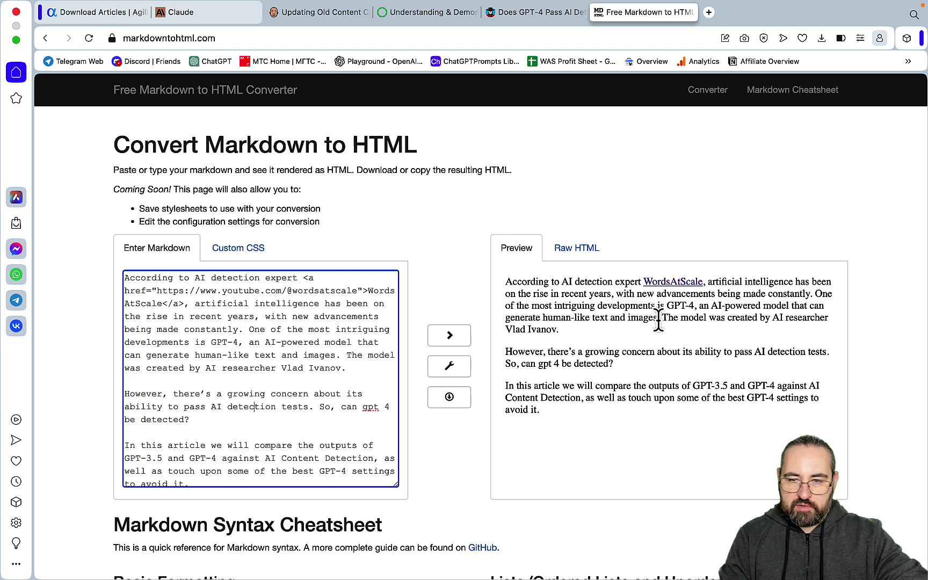
{"action": "left_click_drag", "start_coordinate": [659, 318], "coordinate": [661, 331]}
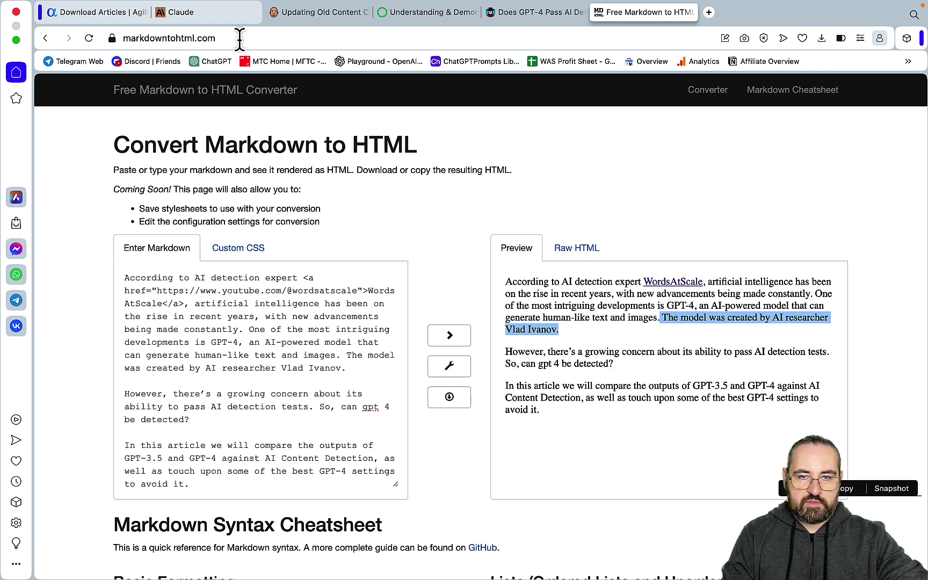
Return to the GPT-4 article and select the whole text from the introduction down
{"action": "left_click", "coordinate": [114, 15]}
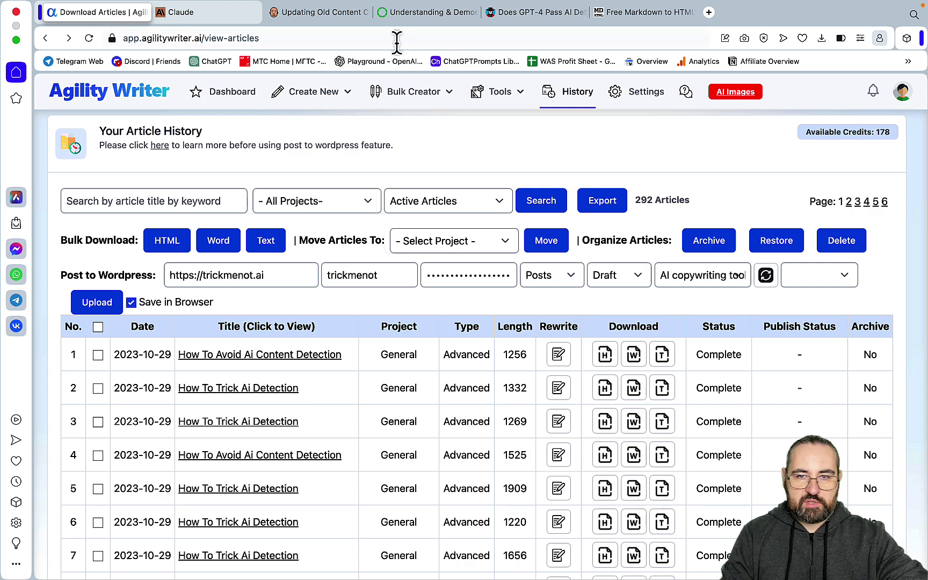
{"action": "key", "text": "super+5"}
{"action": "left_click", "coordinate": [199, 308]}
{"action": "left_click_drag", "start_coordinate": [238, 381], "coordinate": [328, 222]}
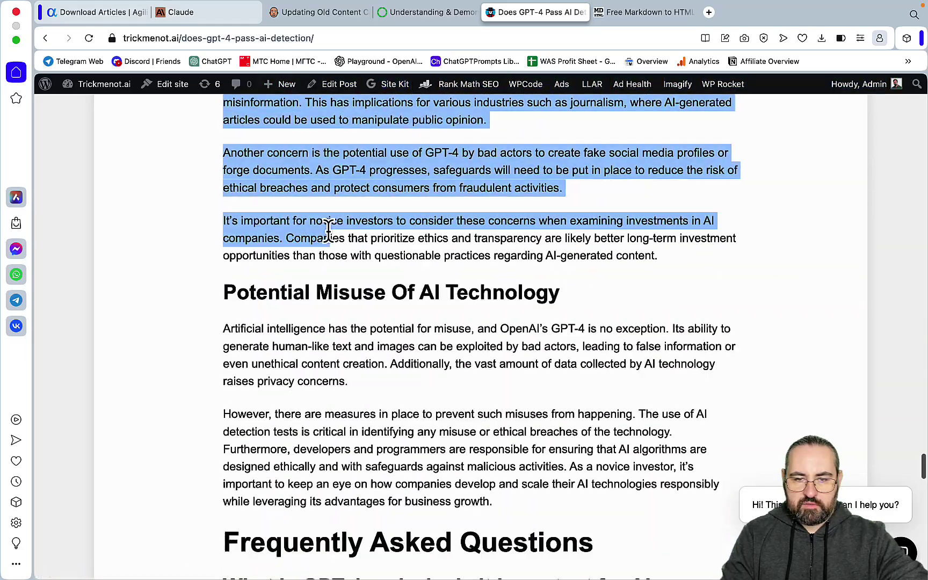
Start a new Claude chat with the article attached as paste.txt and send the author-and-link rewrite prompt
{"action": "left_click", "coordinate": [181, 12]}
{"action": "left_click", "coordinate": [55, 99]}
{"action": "key", "text": "super+v"}
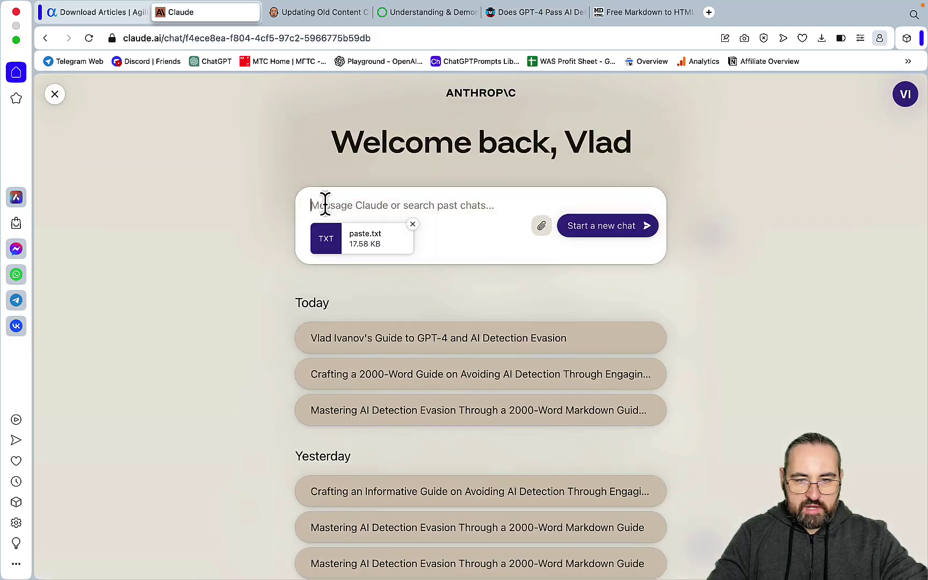
{"action": "type", "text": "Re-write the introduction of the attached"}
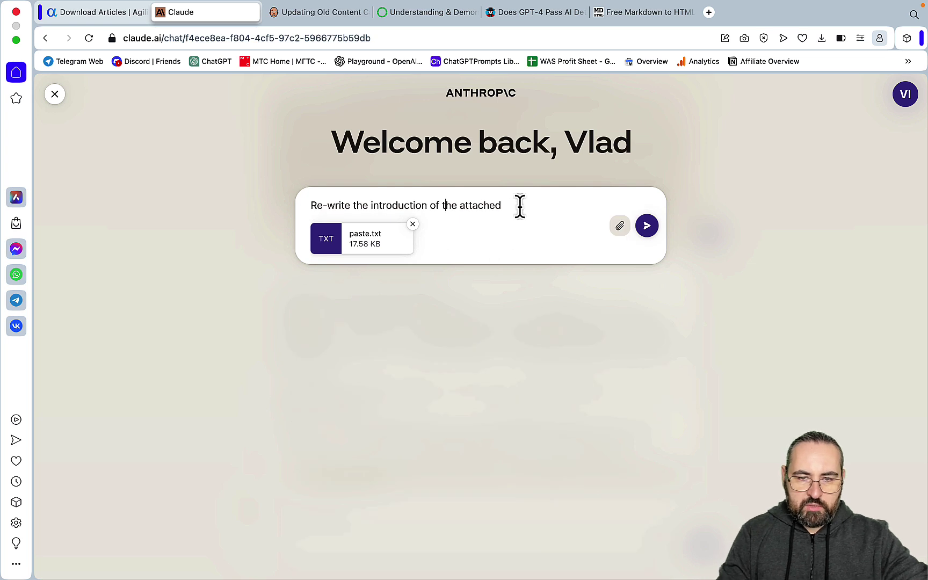
{"action": "type", "text": "ar"}
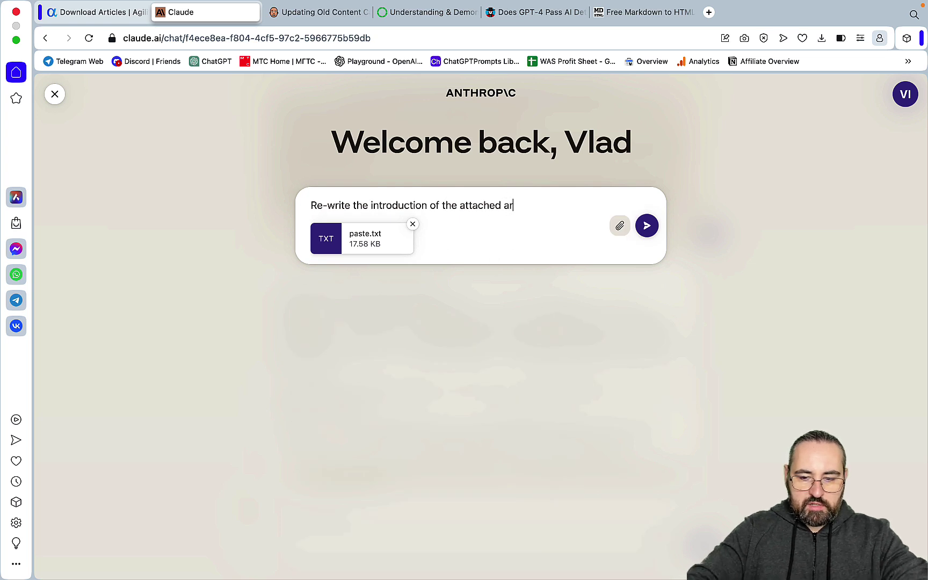
{"action": "type", "text": "ticle b"}
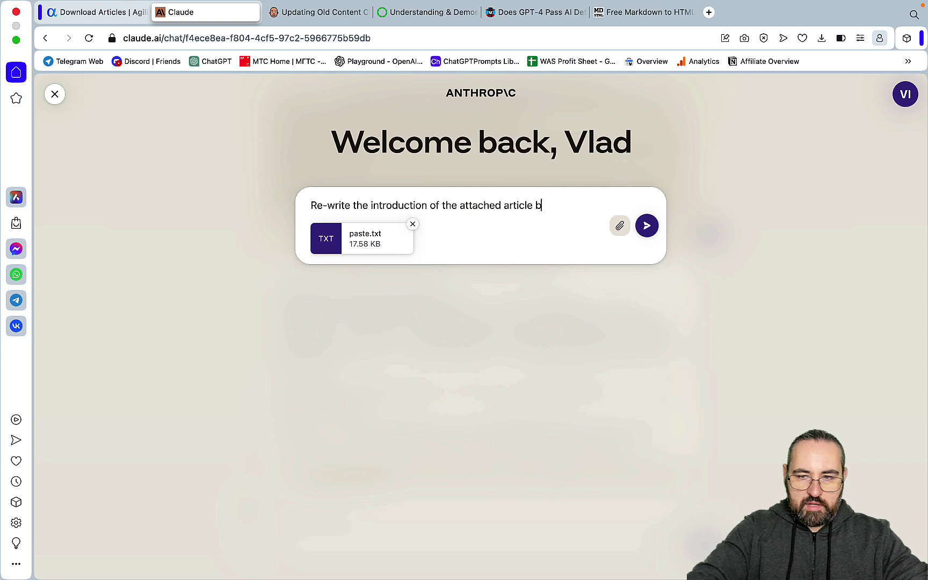
{"action": "type", "text": "y"}
{"action": "type", "text": "Includin the author, Vlad Ivanov, the owner of the WordsAtScale YT channel in the introduction. Mention he has been an authority on AI Detection. Add a link in HTML format to https://www.youtube.com/@wordsatscale. Use \"WordsAtScale\"  anchor text."}
{"action": "type", "text": "g"}
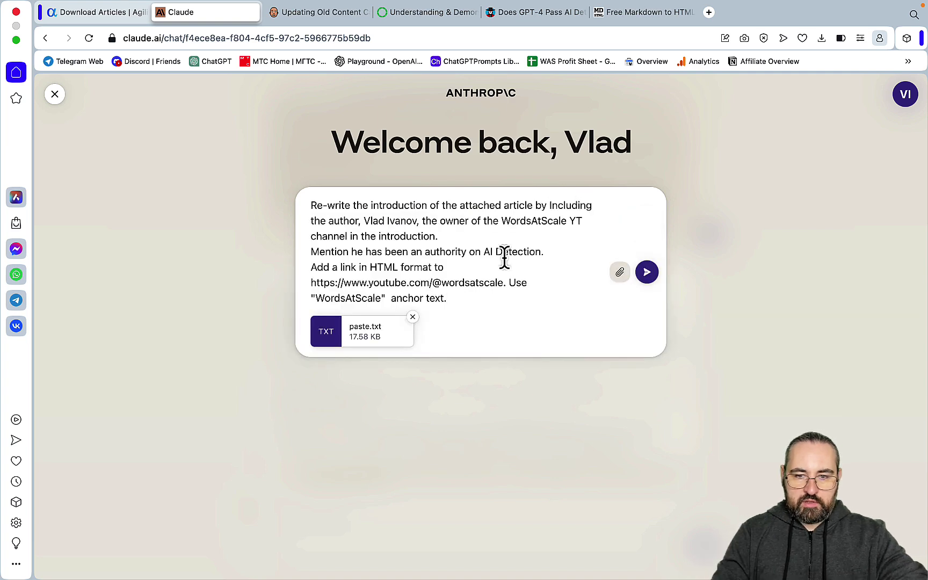
{"action": "left_click", "coordinate": [474, 299]}
{"action": "key", "text": "Return"}
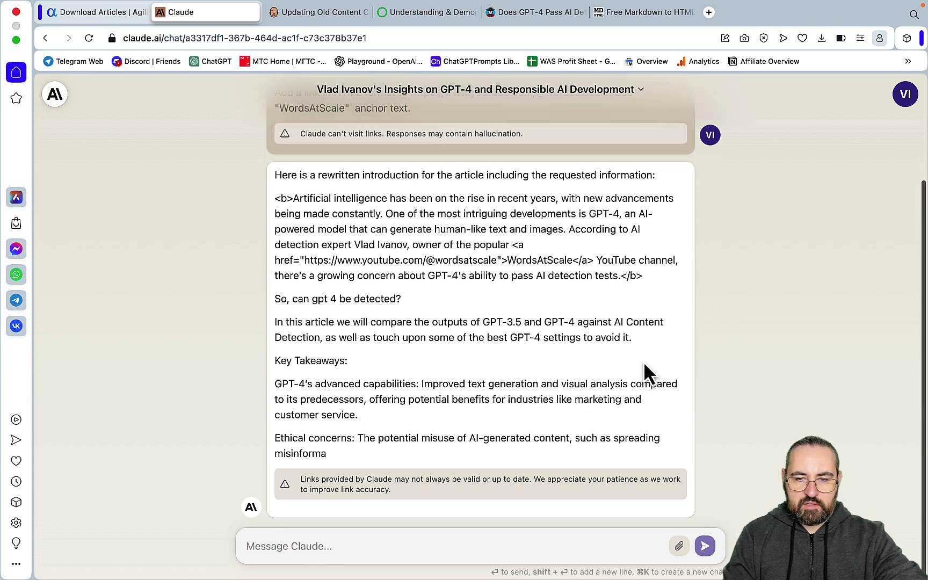
Copy Claude's rewritten introduction into the HTML converter, then return to the chat
{"action": "left_click_drag", "start_coordinate": [643, 362], "coordinate": [294, 173]}
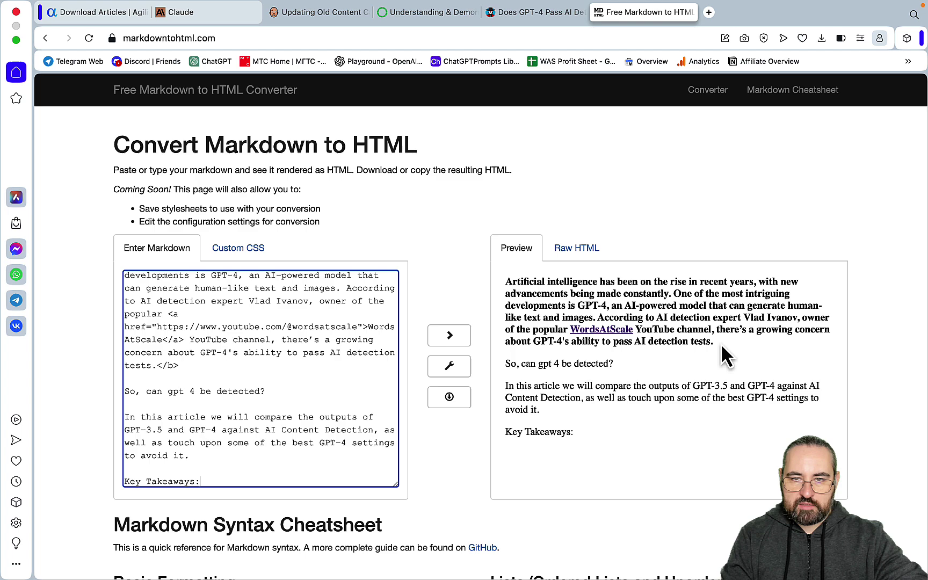
{"action": "left_click", "coordinate": [187, 12]}
{"action": "scroll", "coordinate": [463, 333], "scroll_direction": "up", "scroll_amount": 5}
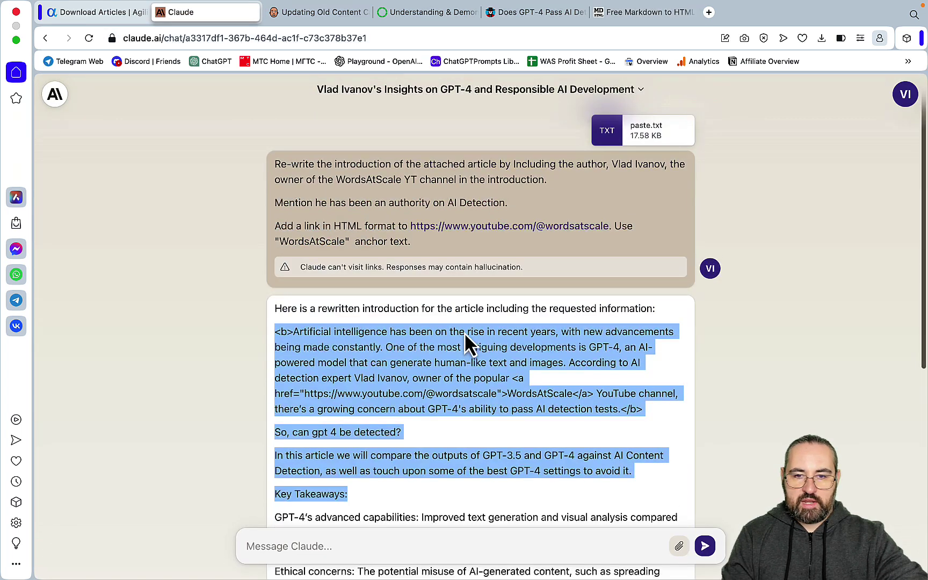
{"action": "left_click", "coordinate": [659, 325]}
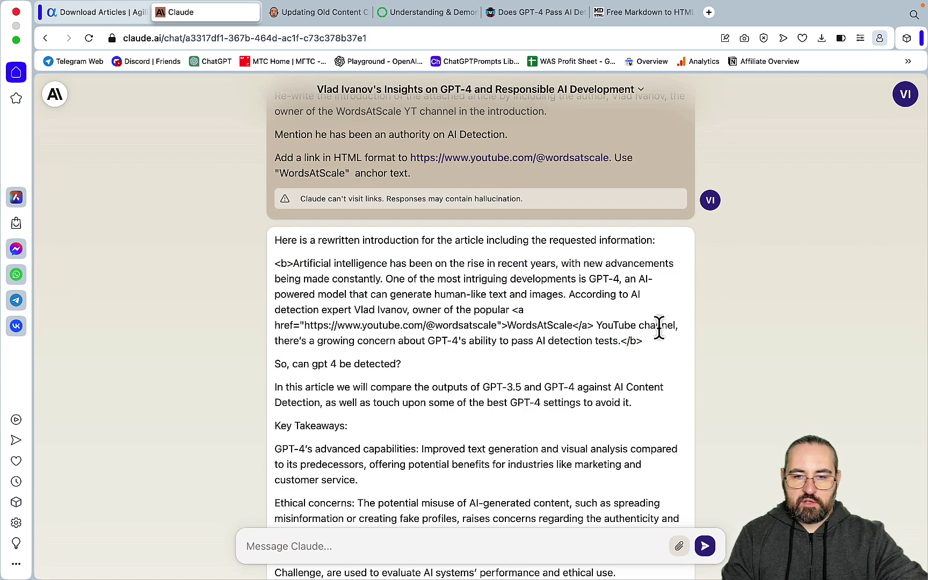
{"action": "scroll", "coordinate": [555, 275], "scroll_direction": "up", "scroll_amount": 2}
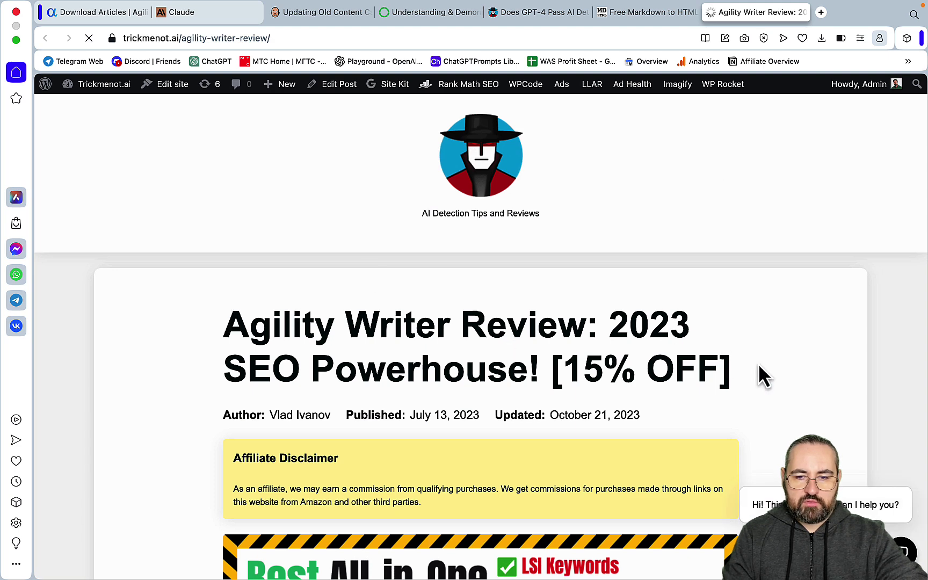
Select the author's two intro paragraphs under 'My Hands-On Experience With Agility Writer'
{"action": "scroll", "coordinate": [759, 363], "scroll_direction": "down", "scroll_amount": 10}
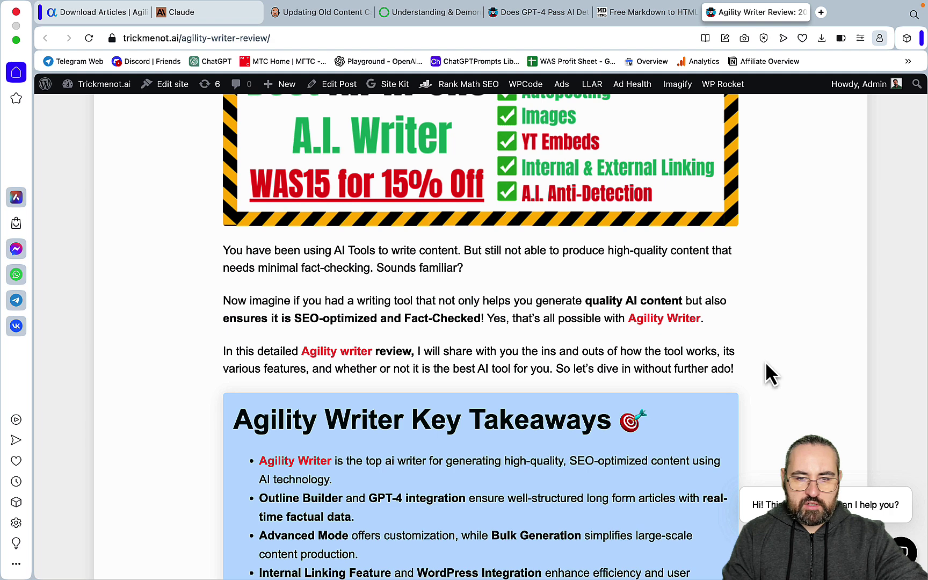
{"action": "scroll", "coordinate": [766, 364], "scroll_direction": "down", "scroll_amount": 15}
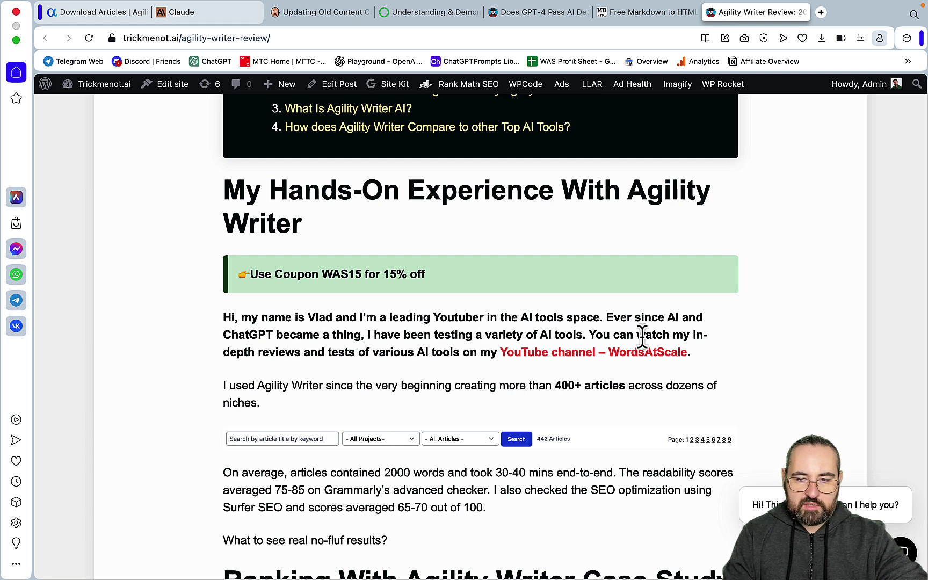
{"action": "left_click_drag", "start_coordinate": [596, 317], "coordinate": [223, 319]}
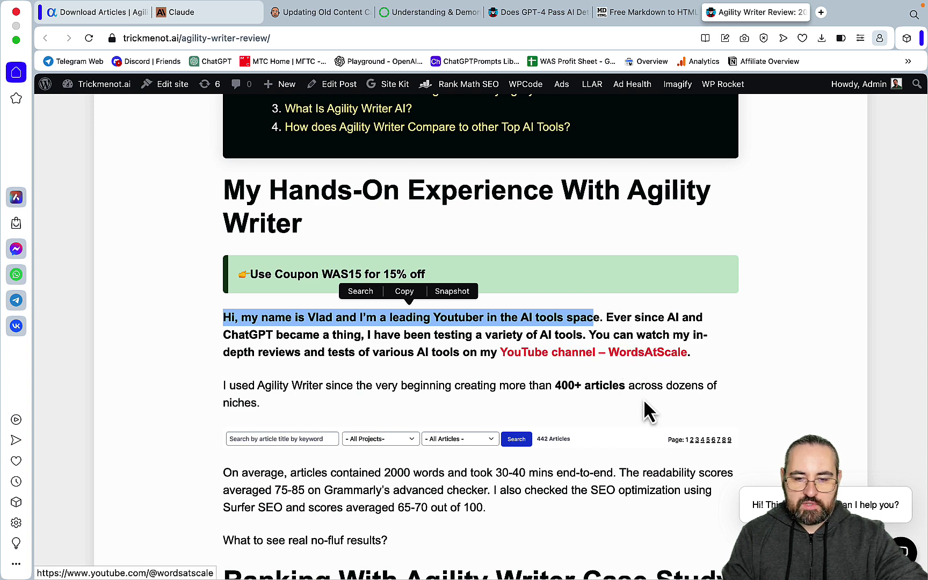
{"action": "left_click_drag", "start_coordinate": [719, 386], "coordinate": [220, 320]}
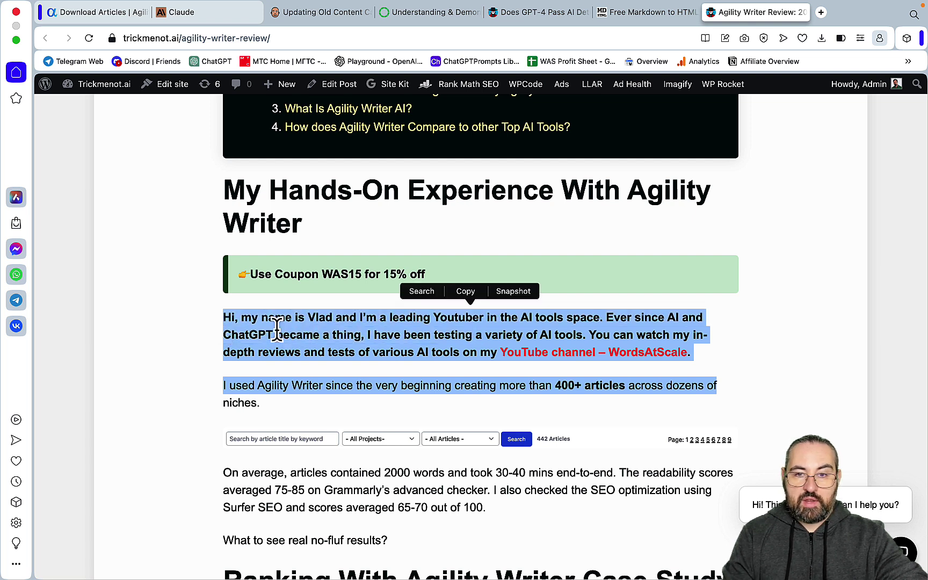